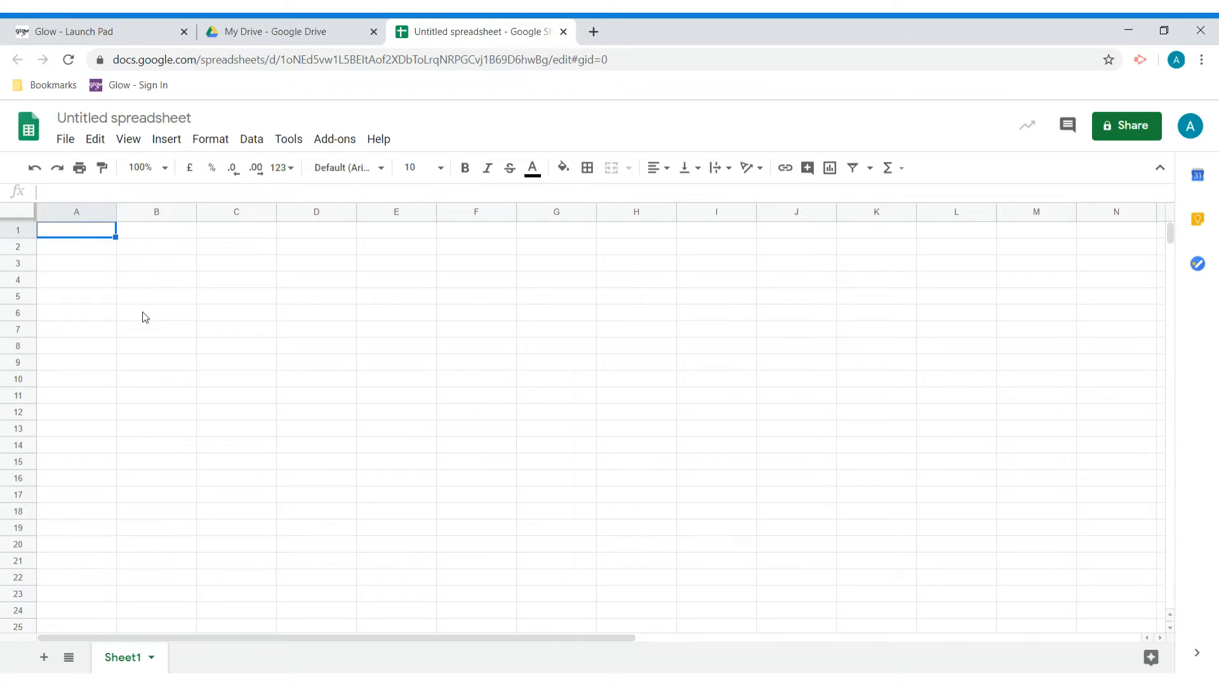
- Rename the spreadsheet as Test and check that the file is listed in My Drive
{"action": "left_click", "coordinate": [110, 125]}
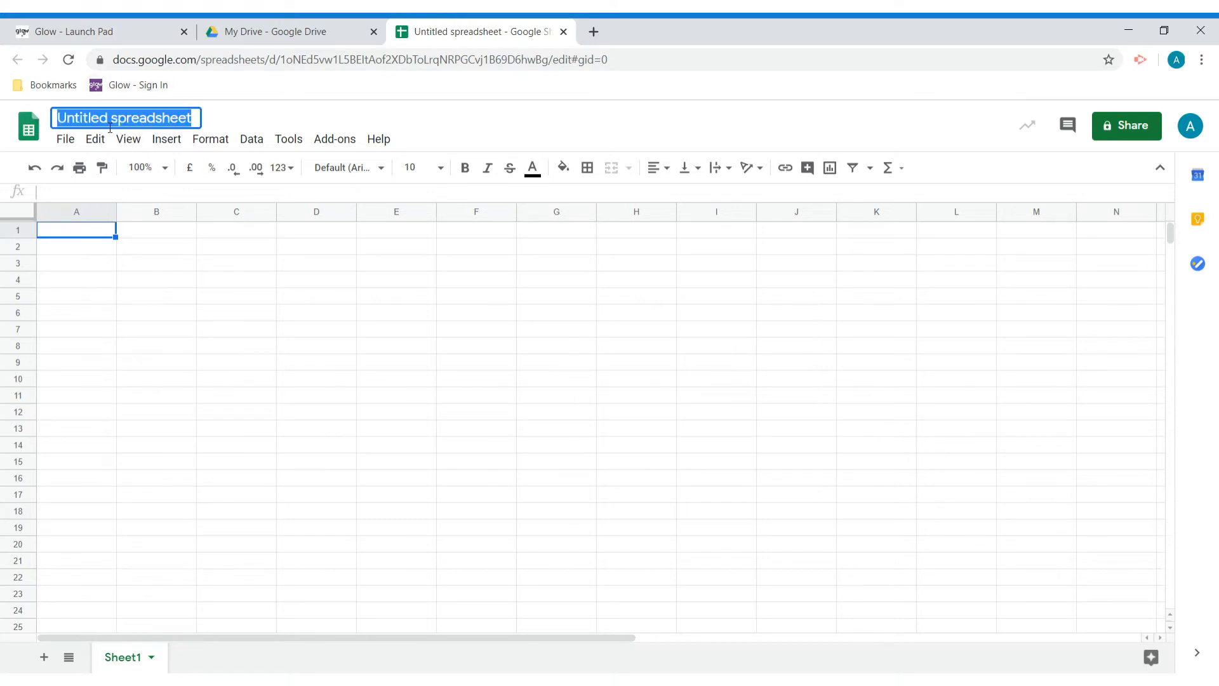
{"action": "type", "text": "Test"}
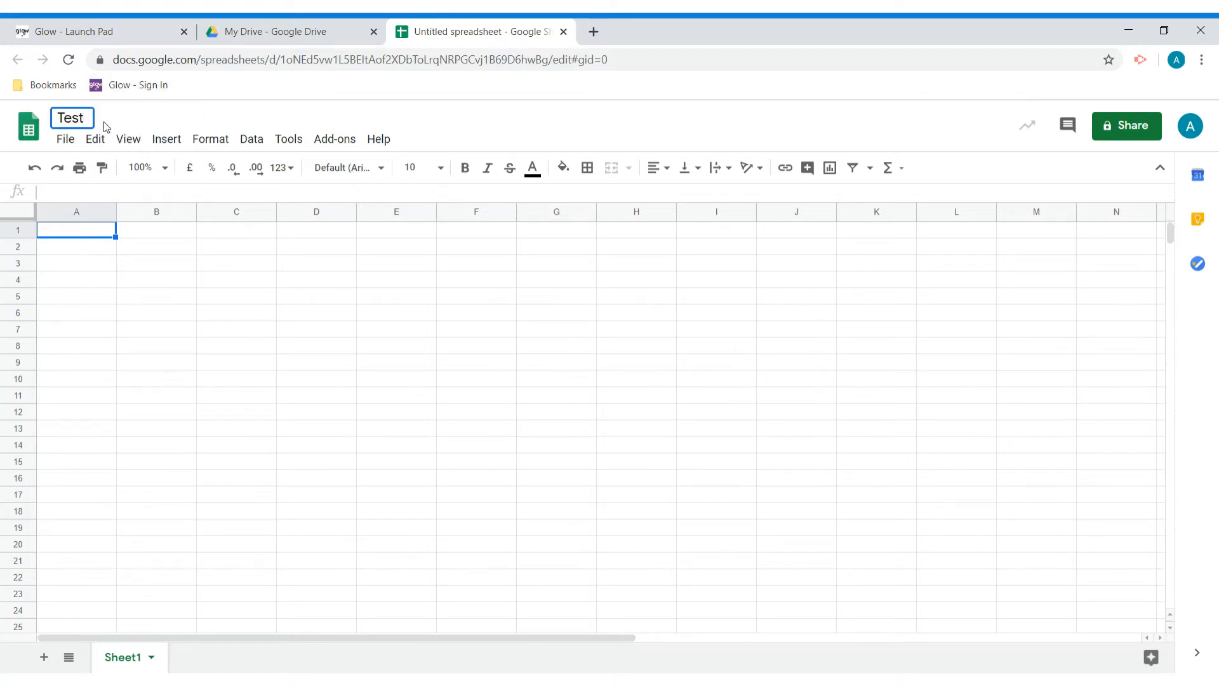
{"action": "left_click", "coordinate": [344, 264]}
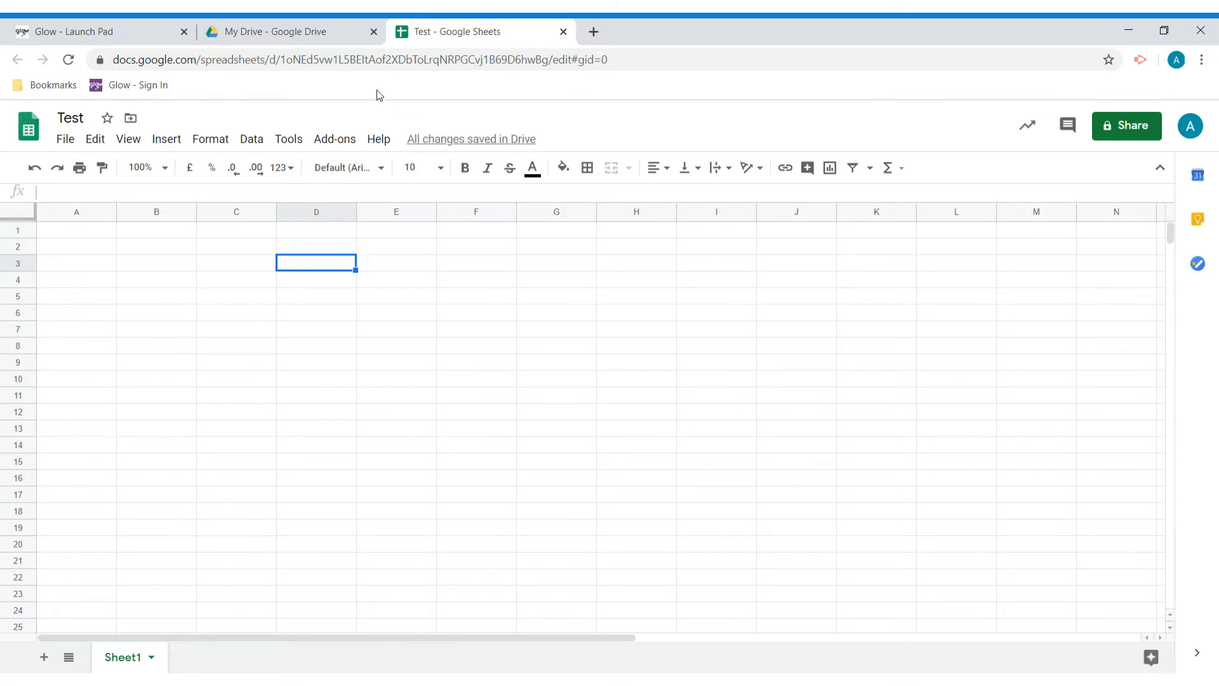
{"action": "left_click", "coordinate": [314, 41]}
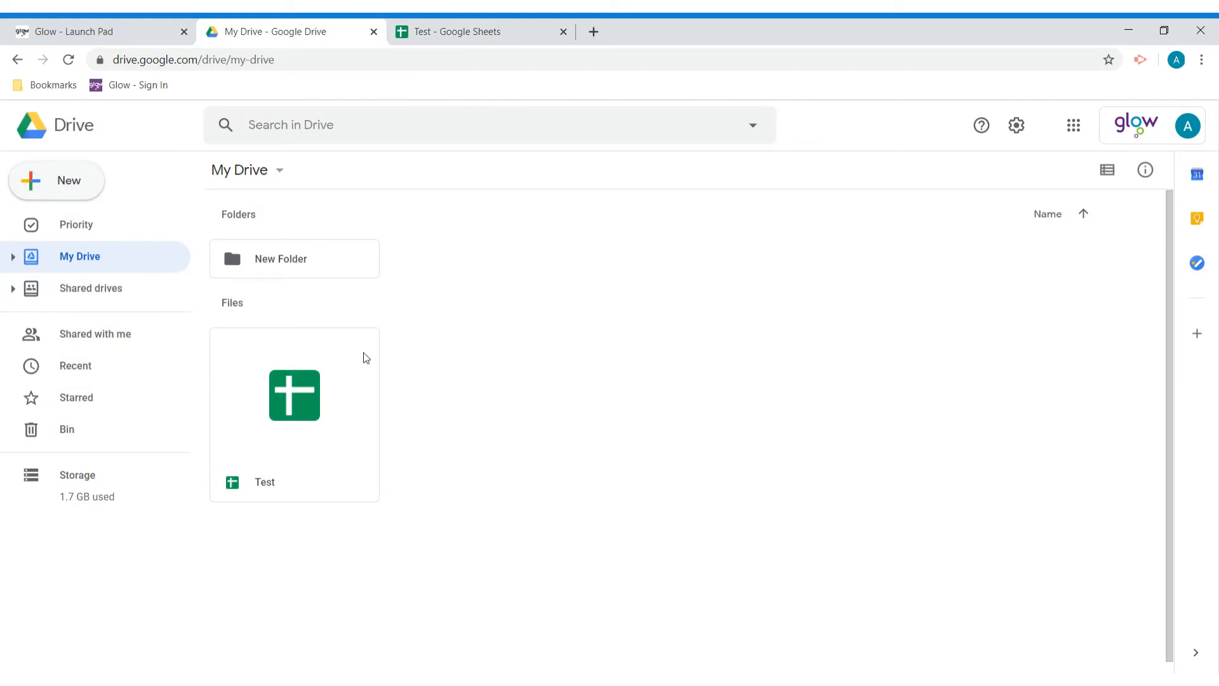
{"action": "left_click", "coordinate": [483, 33]}
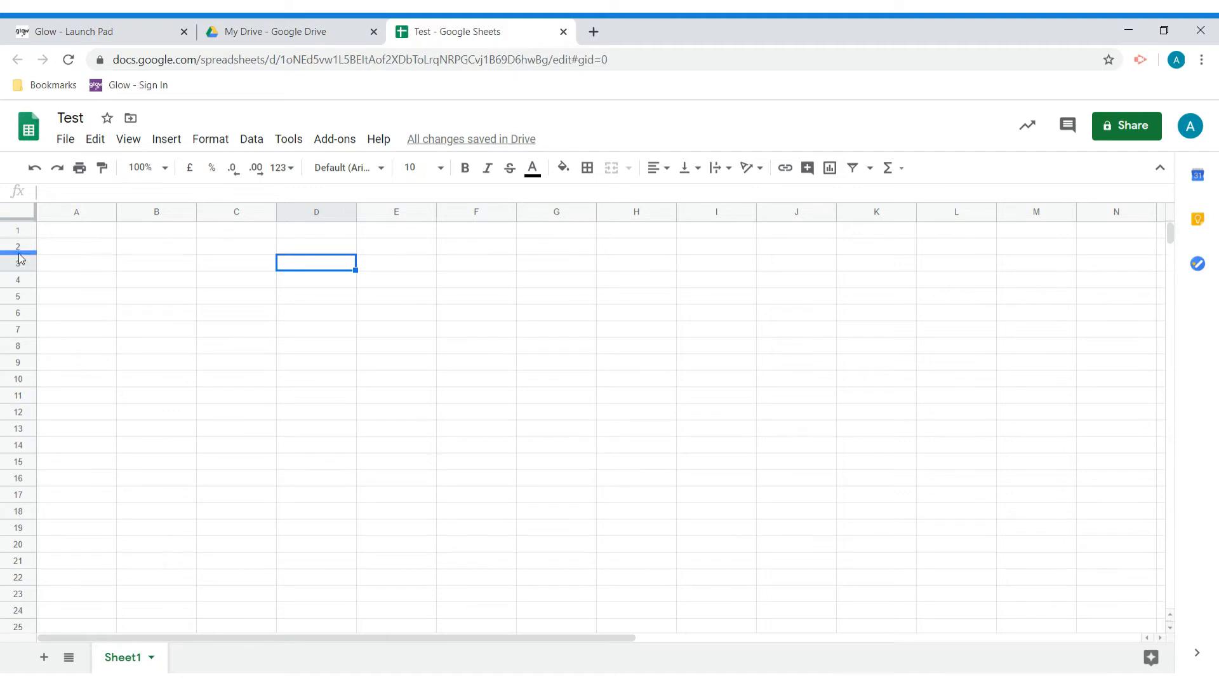
- Enter the column headings First name, Surname, Test 1, Test 2 and Test 3 in cells A1 to E1
{"action": "left_click", "coordinate": [80, 236]}
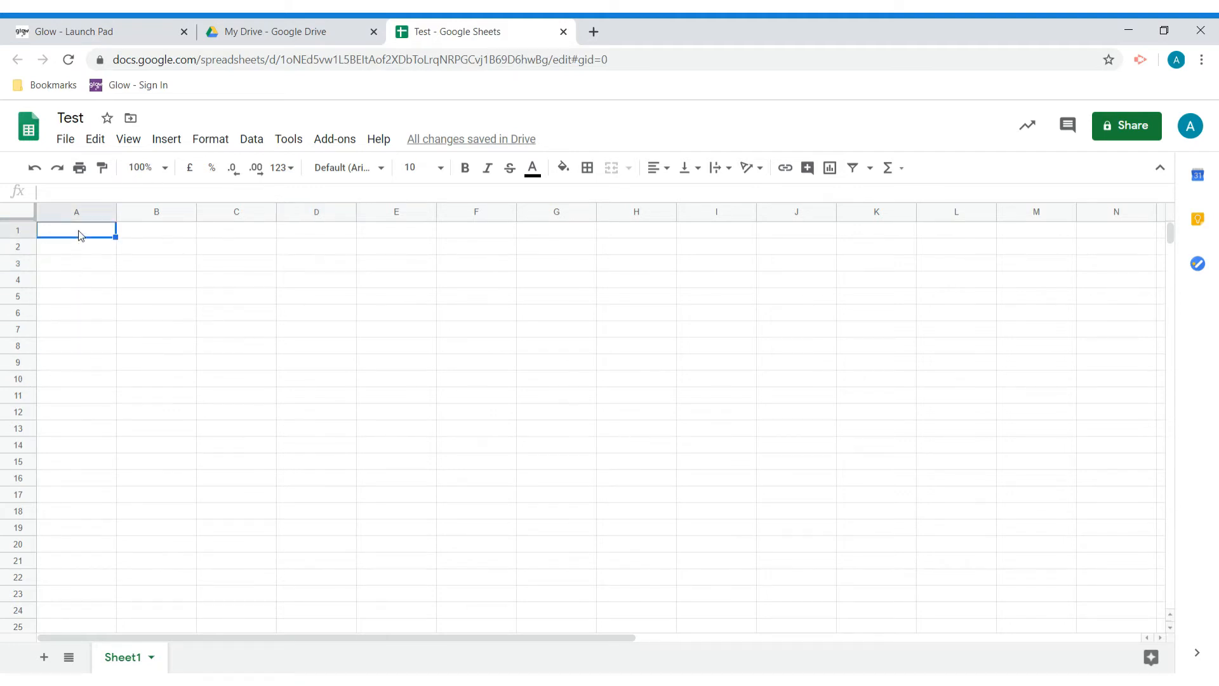
{"action": "type", "text": "First name"}
{"action": "key", "text": "Tab"}
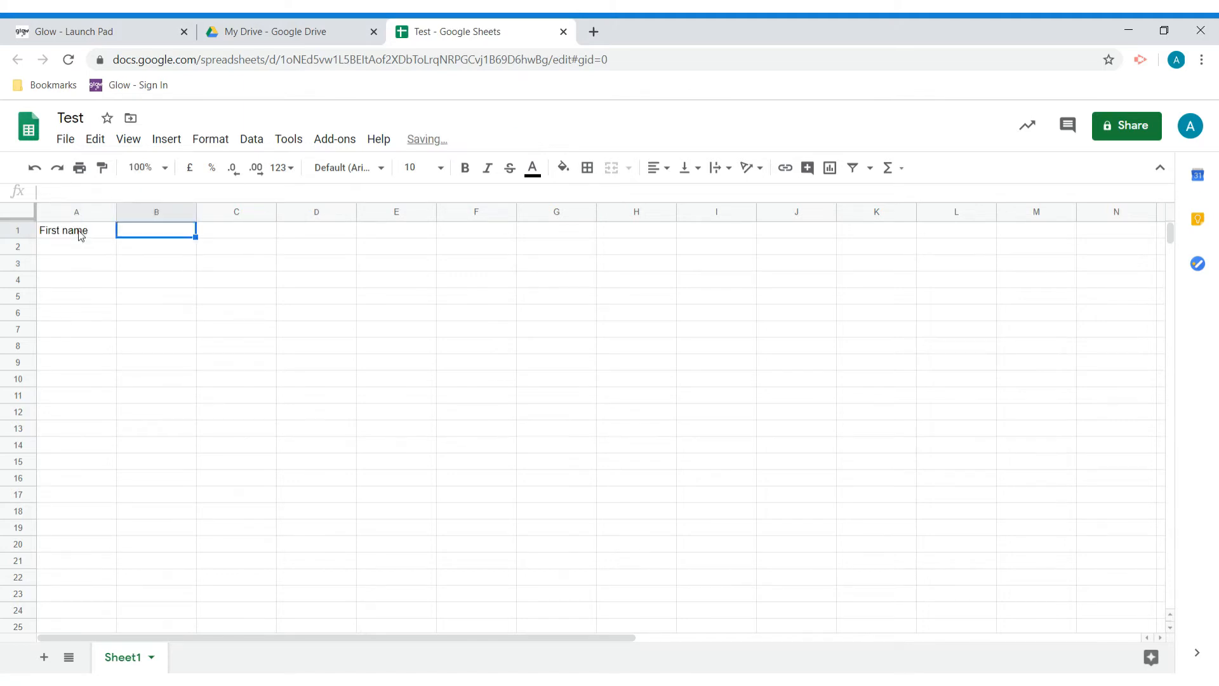
{"action": "type", "text": "Surname"}
{"action": "key", "text": "Tab"}
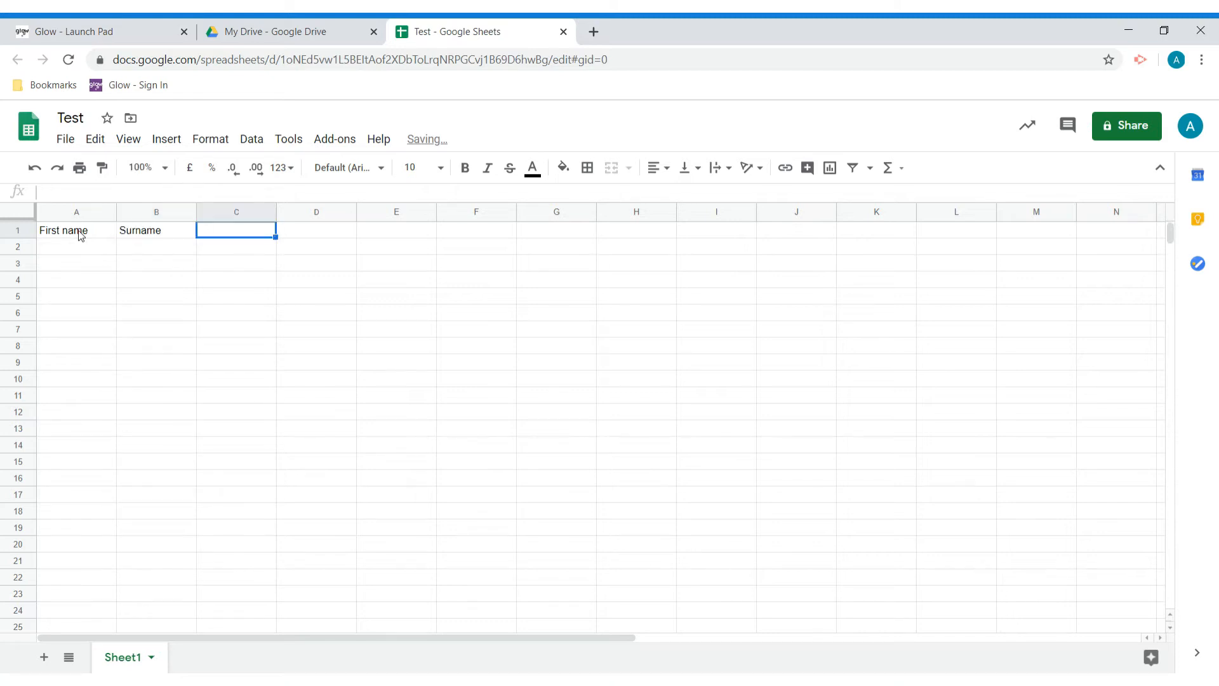
{"action": "type", "text": "Test 1"}
{"action": "key", "text": "Tab"}
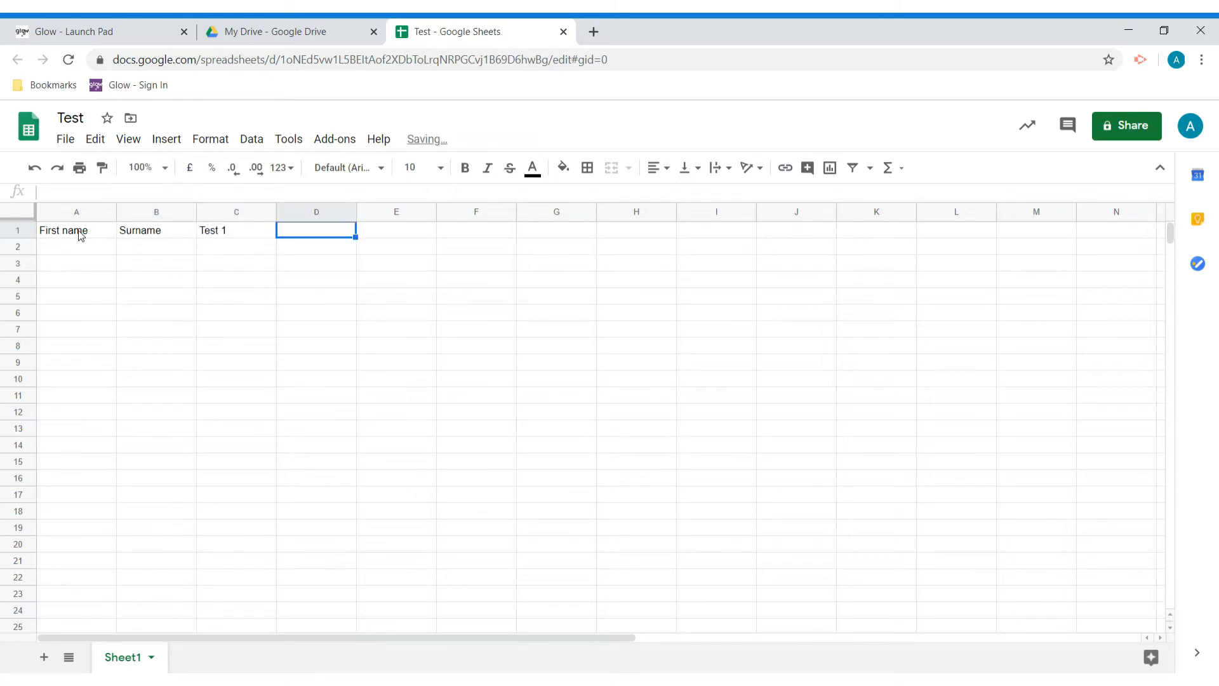
{"action": "type", "text": "Test "}
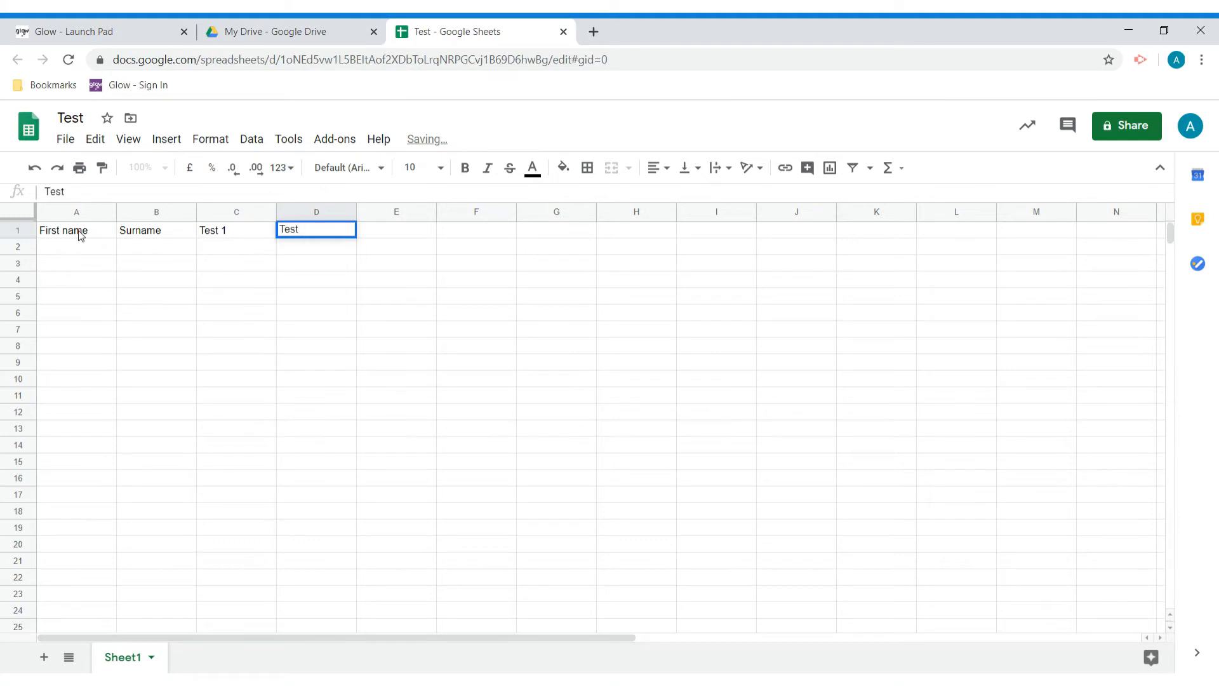
{"action": "type", "text": "2"}
{"action": "key", "text": "Tab"}
{"action": "type", "text": "Test "}
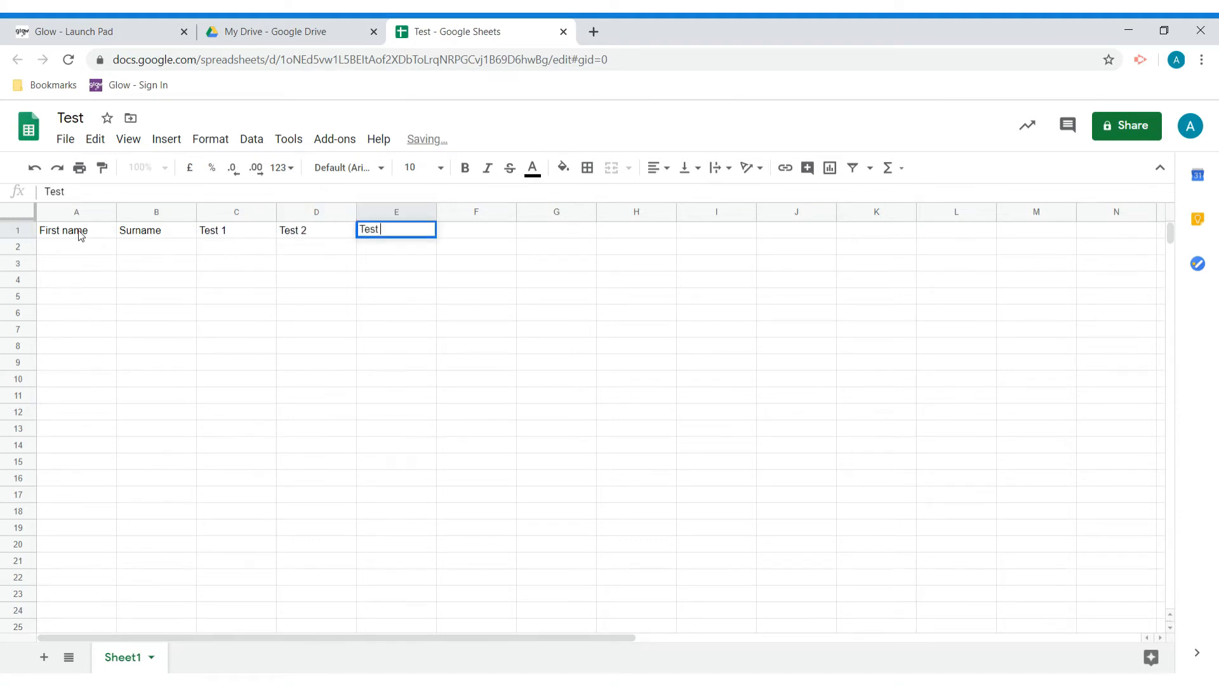
{"action": "type", "text": "3"}
{"action": "left_click", "coordinate": [177, 280]}
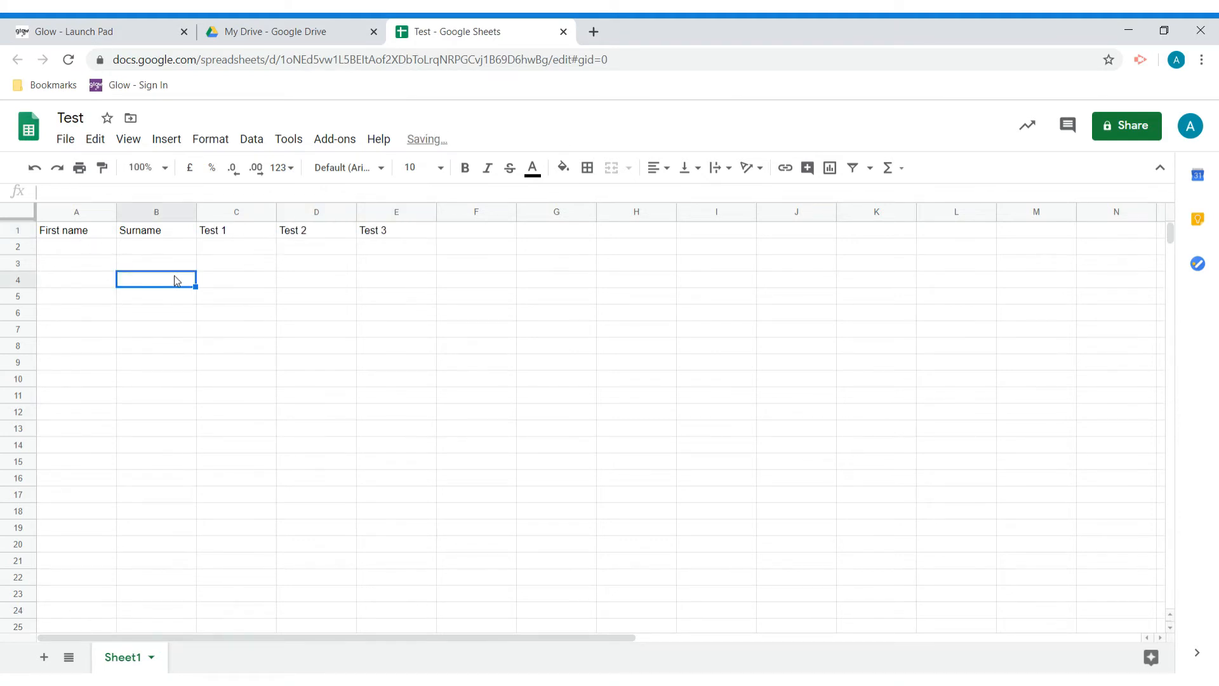
- Fill in the first names and surnames of three people in cells A2 to B4
{"action": "left_click", "coordinate": [87, 248]}
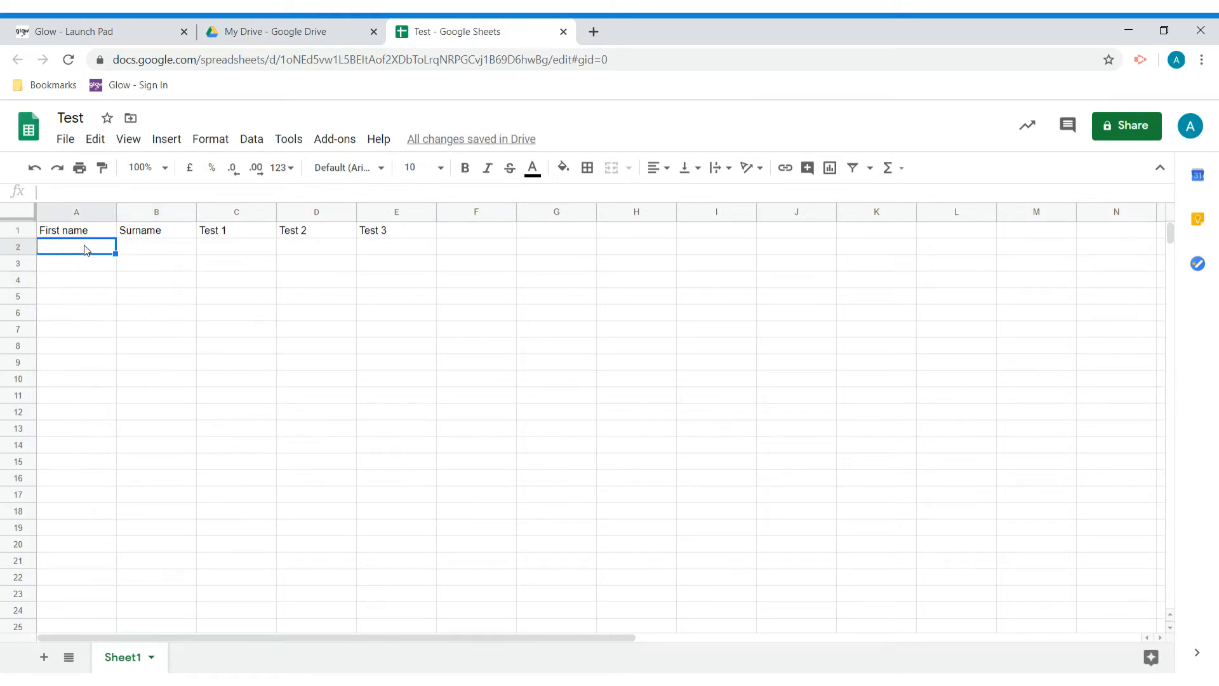
{"action": "type", "text": "John"}
{"action": "key", "text": "Tab"}
{"action": "type", "text": "Smith"}
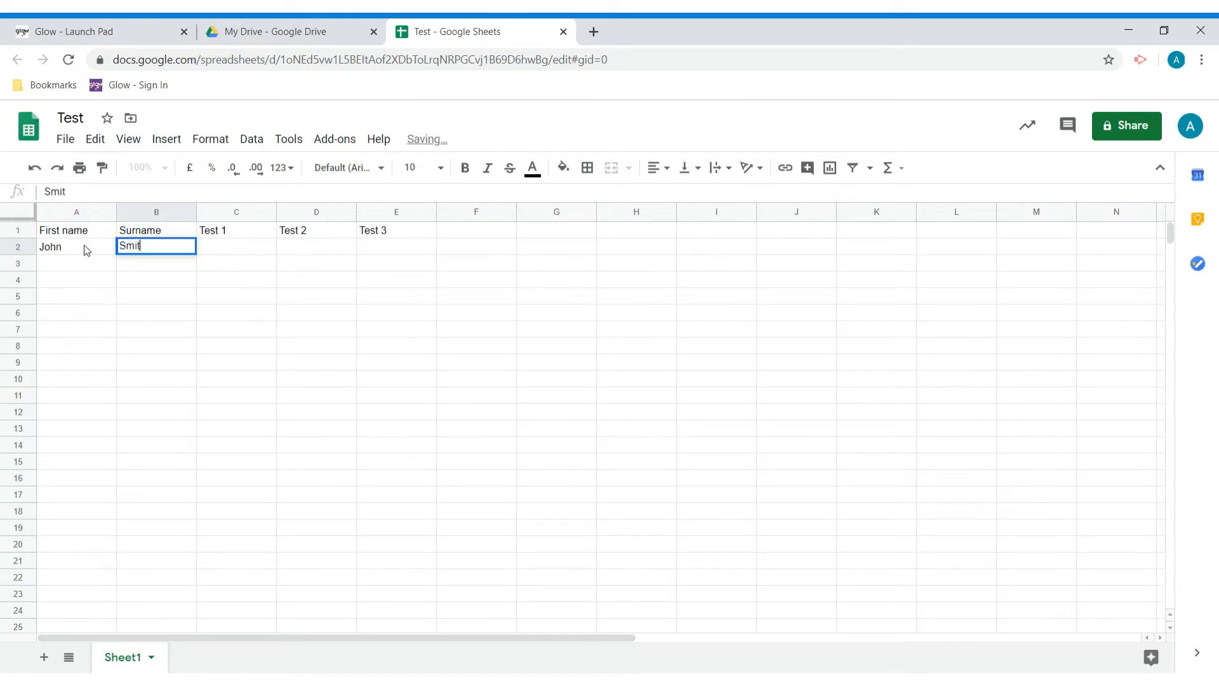
{"action": "left_click", "coordinate": [75, 267]}
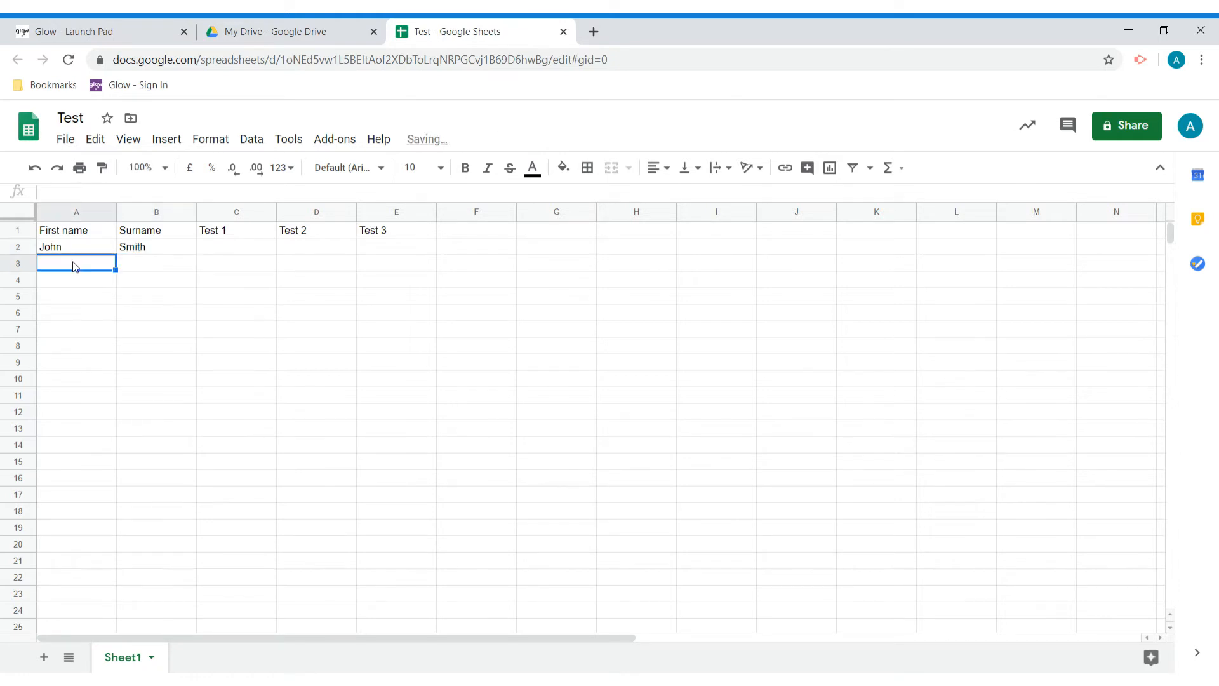
{"action": "type", "text": "Jack"}
{"action": "key", "text": "Tab"}
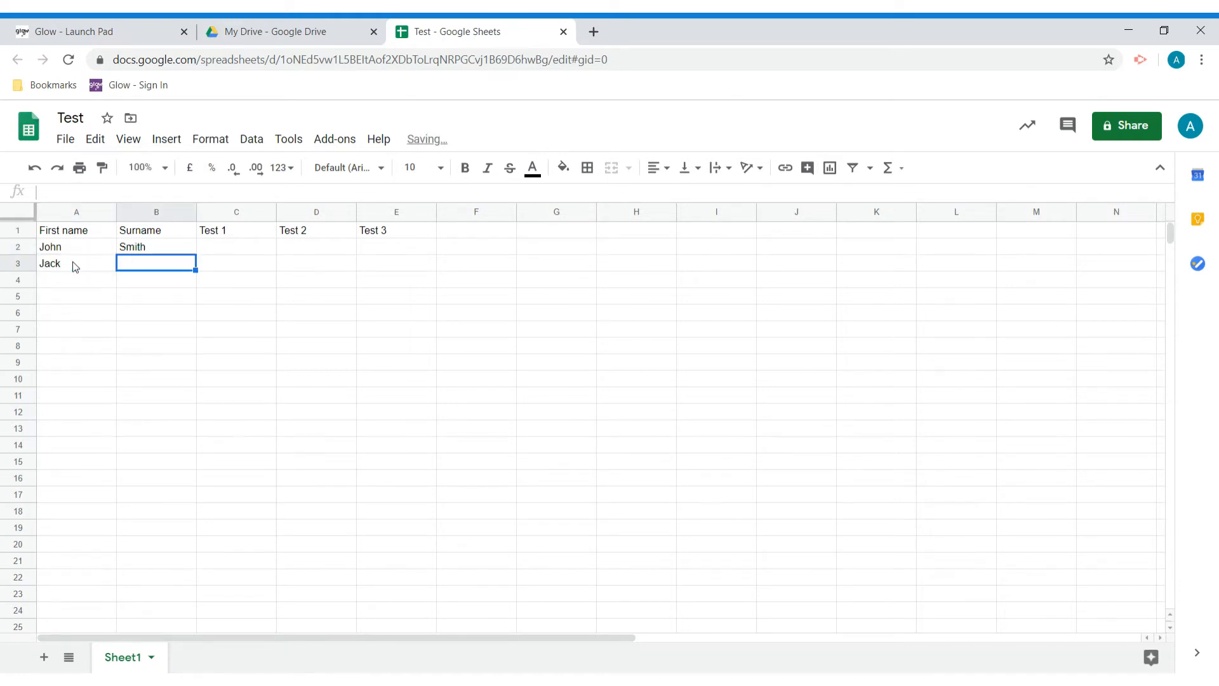
{"action": "type", "text": "Smith"}
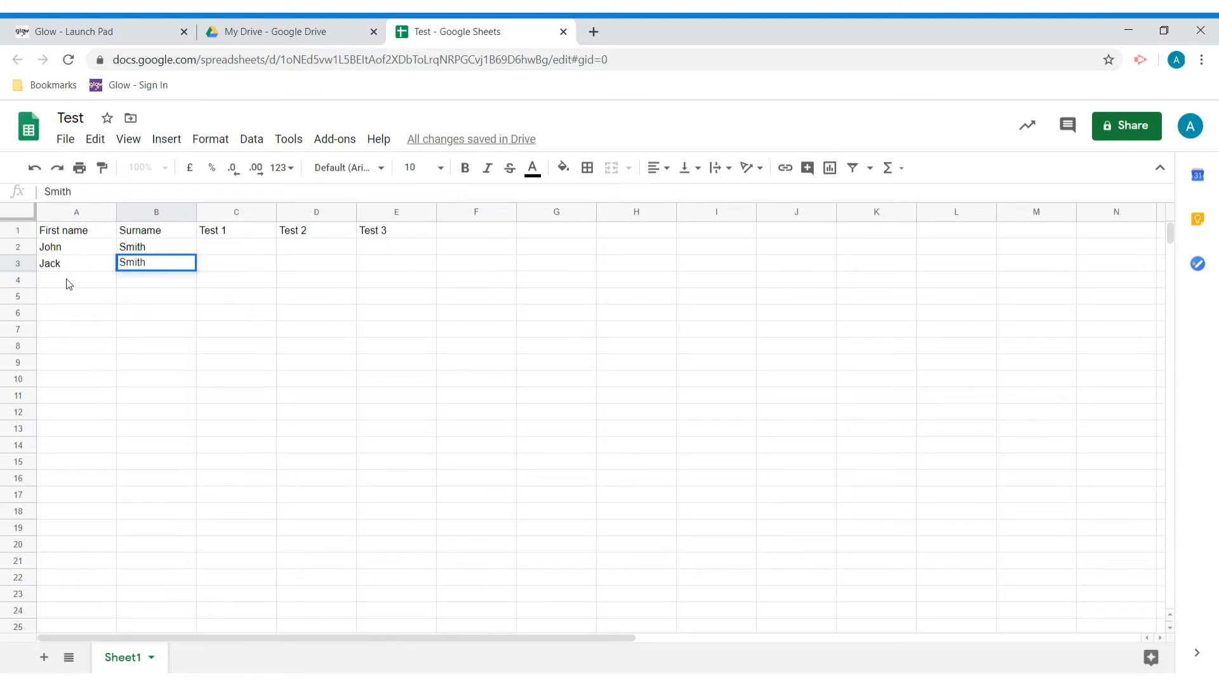
{"action": "left_click", "coordinate": [68, 283]}
{"action": "type", "text": "Janice"}
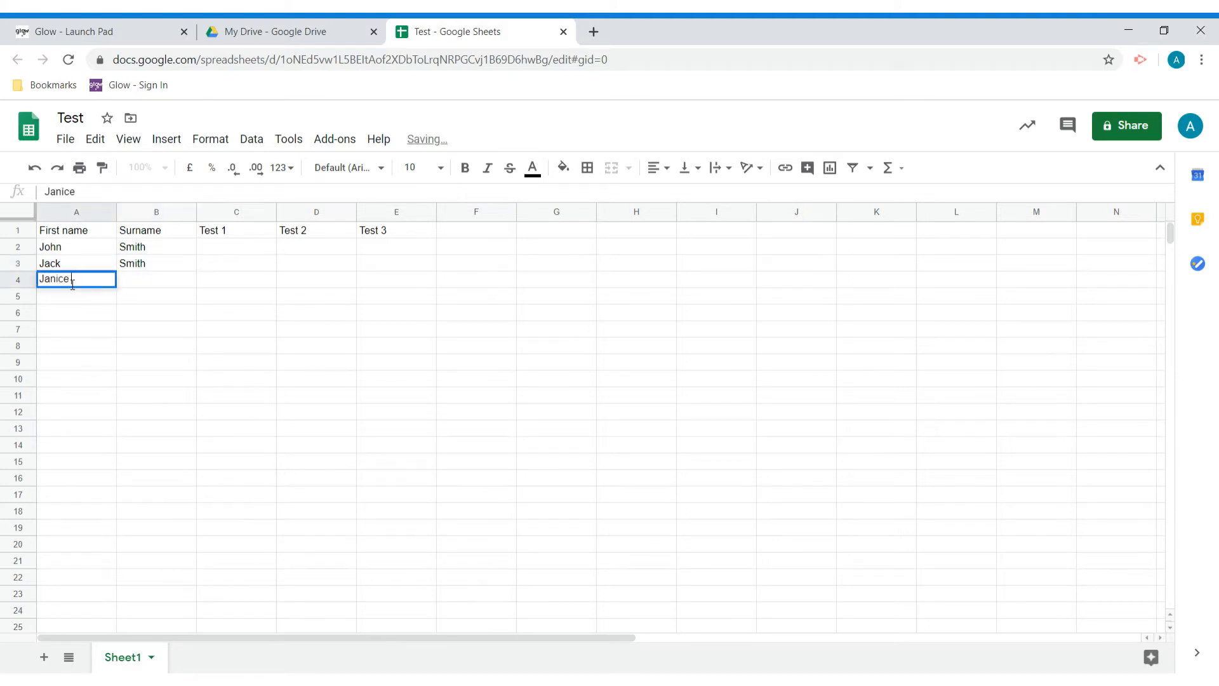
{"action": "key", "text": "Tab"}
{"action": "type", "text": "Smith"}
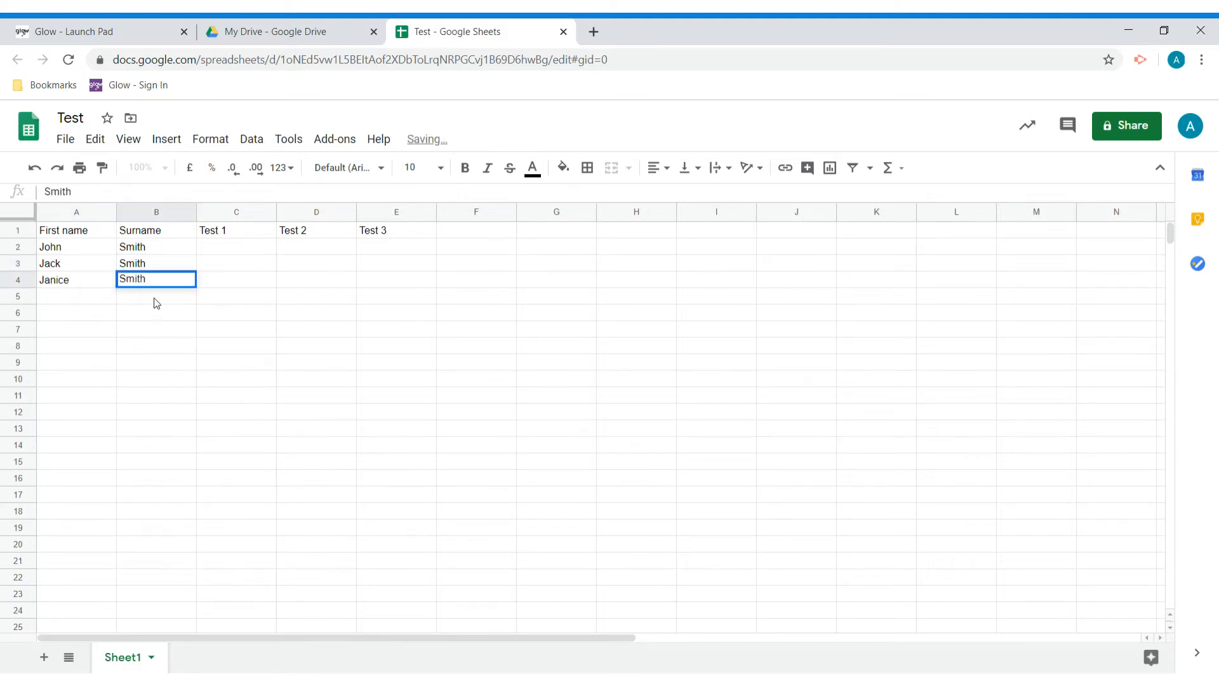
{"action": "left_click", "coordinate": [217, 321]}
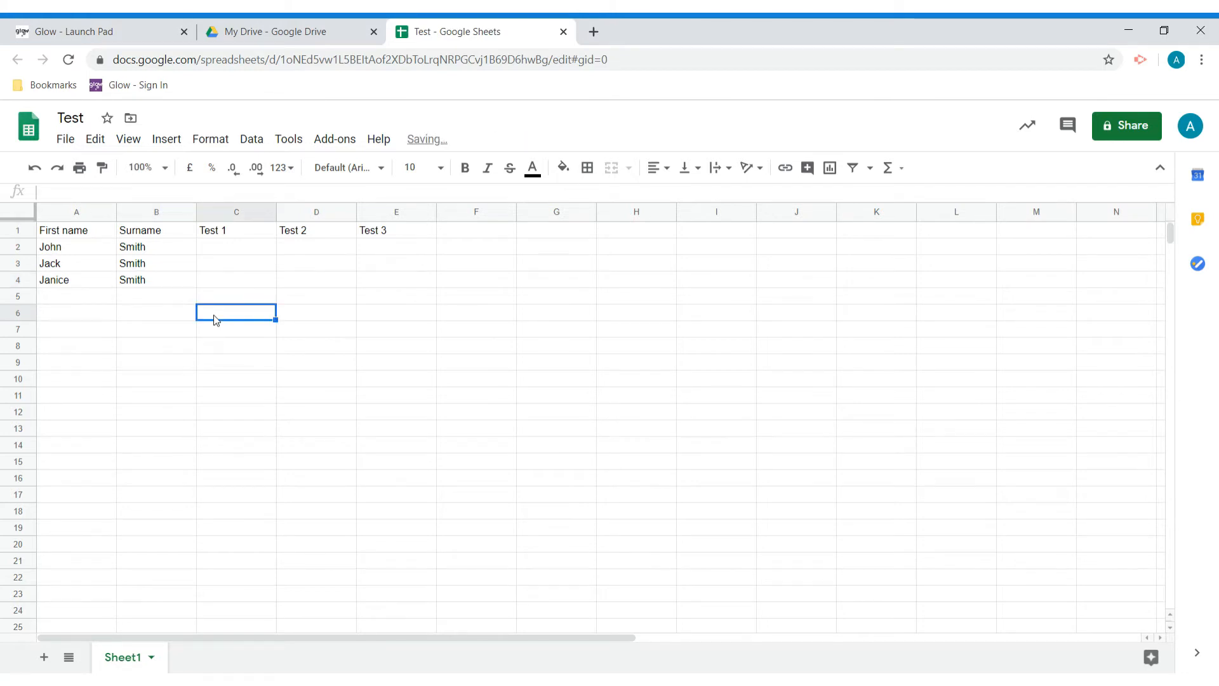
- Enter the scores 5, 6 and 7 for Test 1 to Test 3 in row 2
{"action": "left_click", "coordinate": [219, 249]}
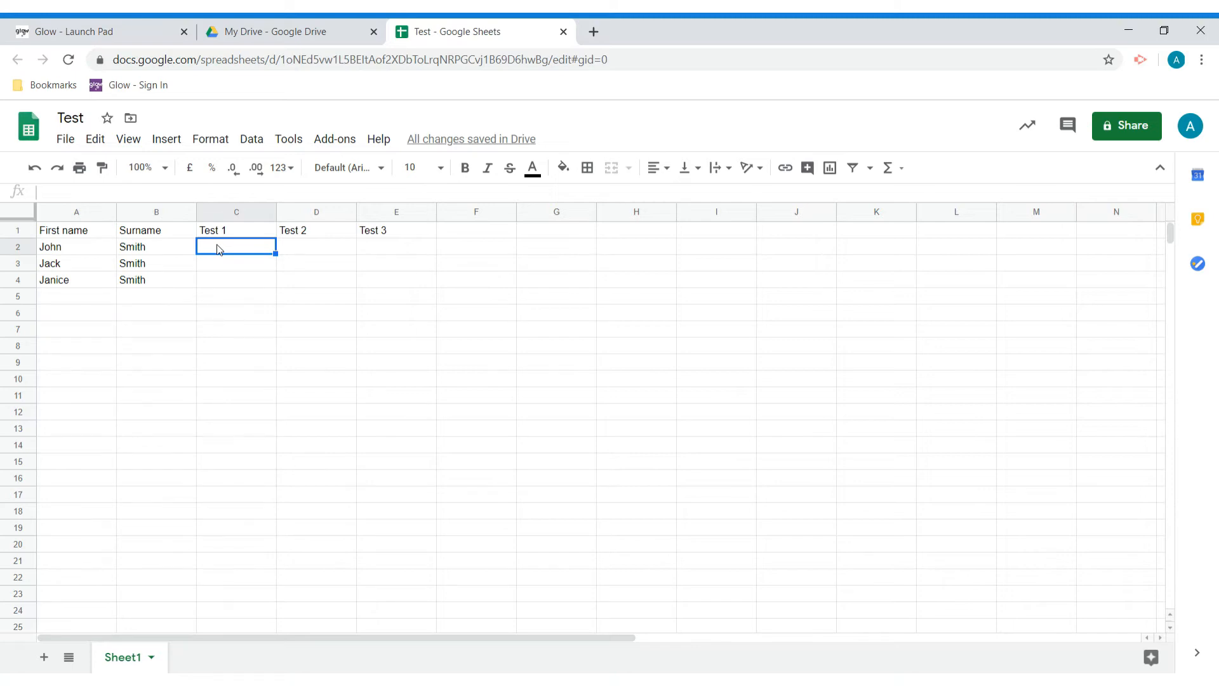
{"action": "type", "text": "5"}
{"action": "key", "text": "Tab"}
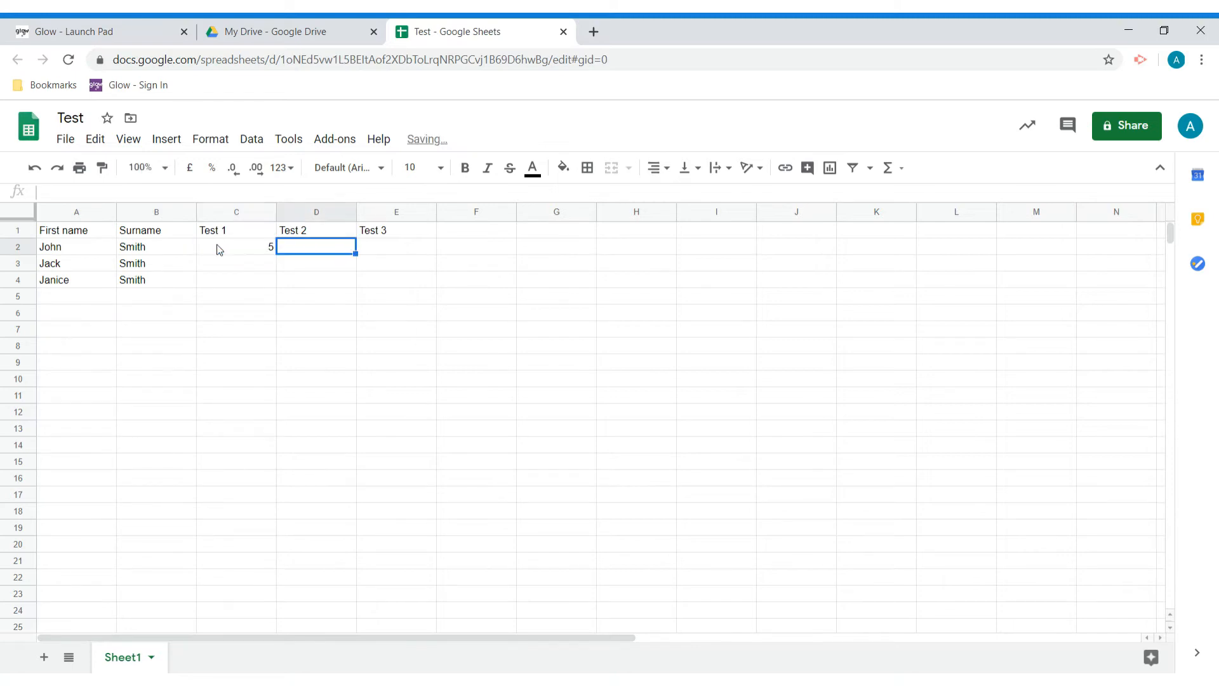
{"action": "type", "text": "6"}
{"action": "key", "text": "Tab"}
{"action": "type", "text": "7"}
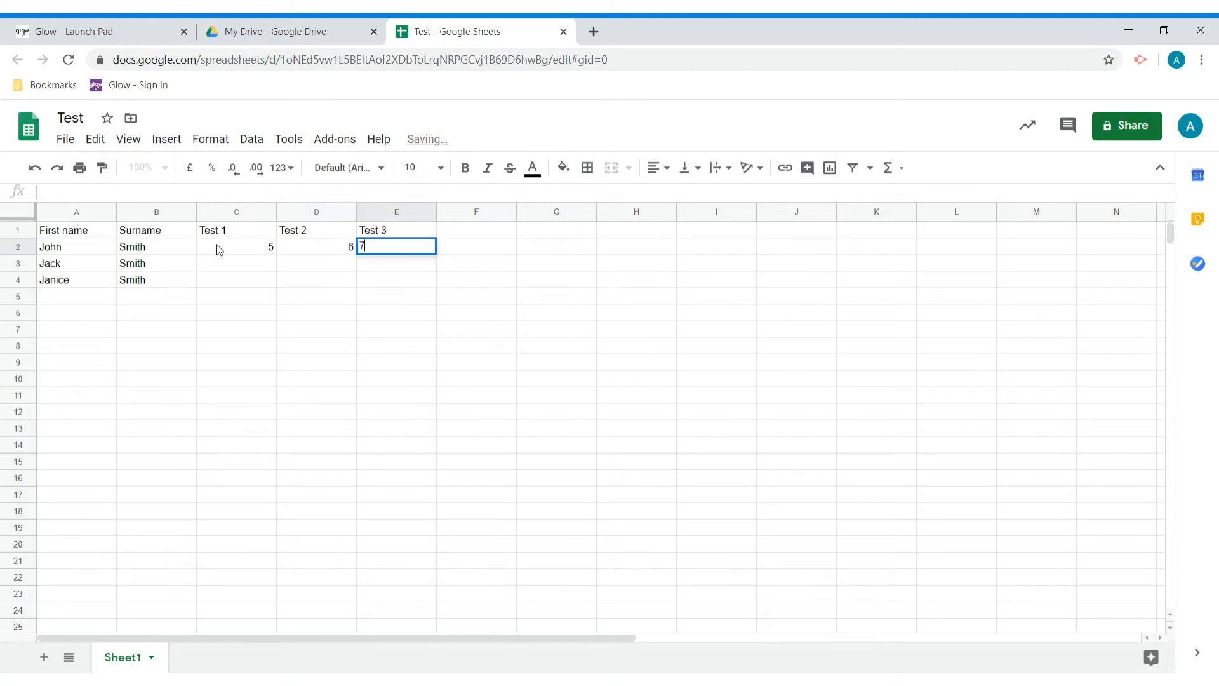
- Enter the scores 2, 3 and 4 for Test 1 to Test 3 in row 3
{"action": "left_click", "coordinate": [230, 273]}
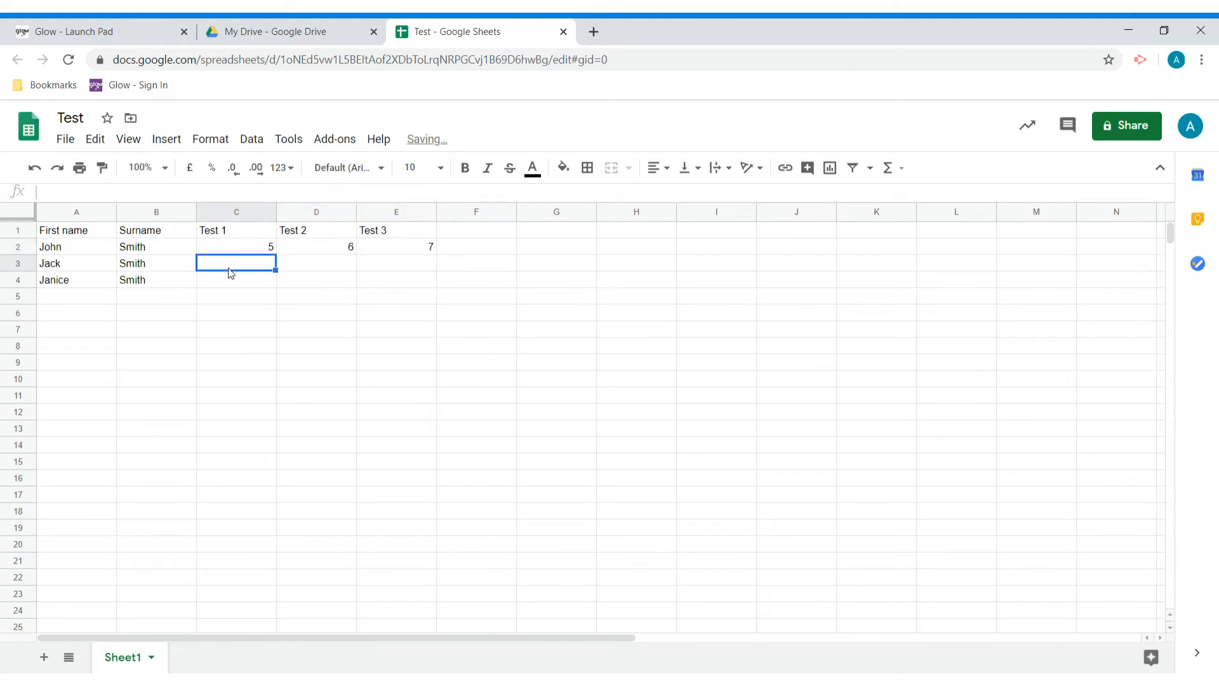
{"action": "key", "text": "Tab"}
{"action": "left_click", "coordinate": [230, 273]}
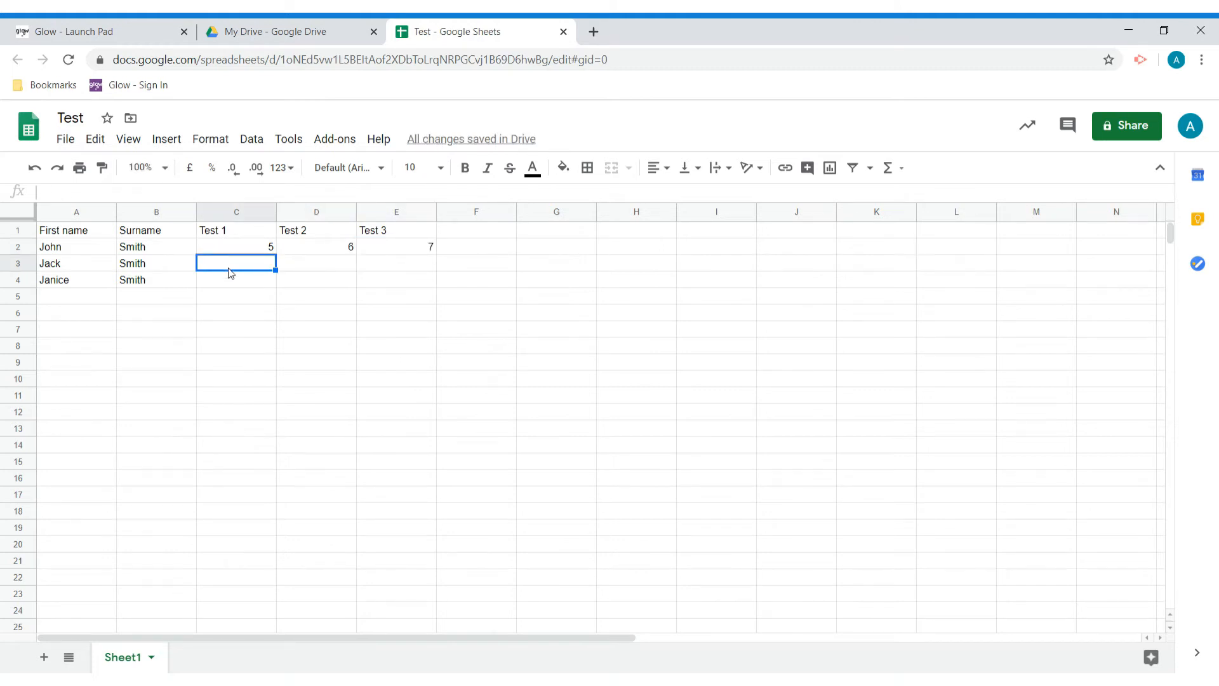
{"action": "type", "text": "2"}
{"action": "key", "text": "Tab"}
{"action": "type", "text": "3"}
{"action": "key", "text": "Tab"}
{"action": "type", "text": "4"}
{"action": "key", "text": "Tab"}
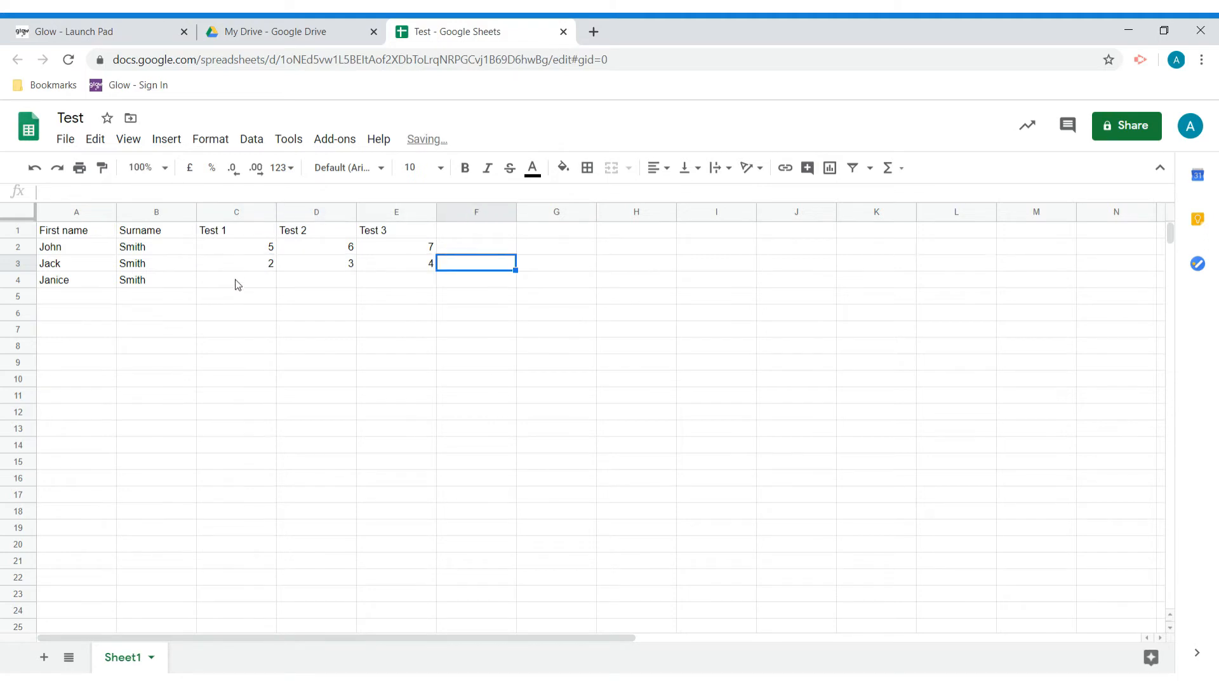
- Enter the scores 5, 1 and 6 for Test 1 to Test 3 in row 4
{"action": "left_click", "coordinate": [236, 284]}
{"action": "type", "text": "5"}
{"action": "key", "text": "Tab"}
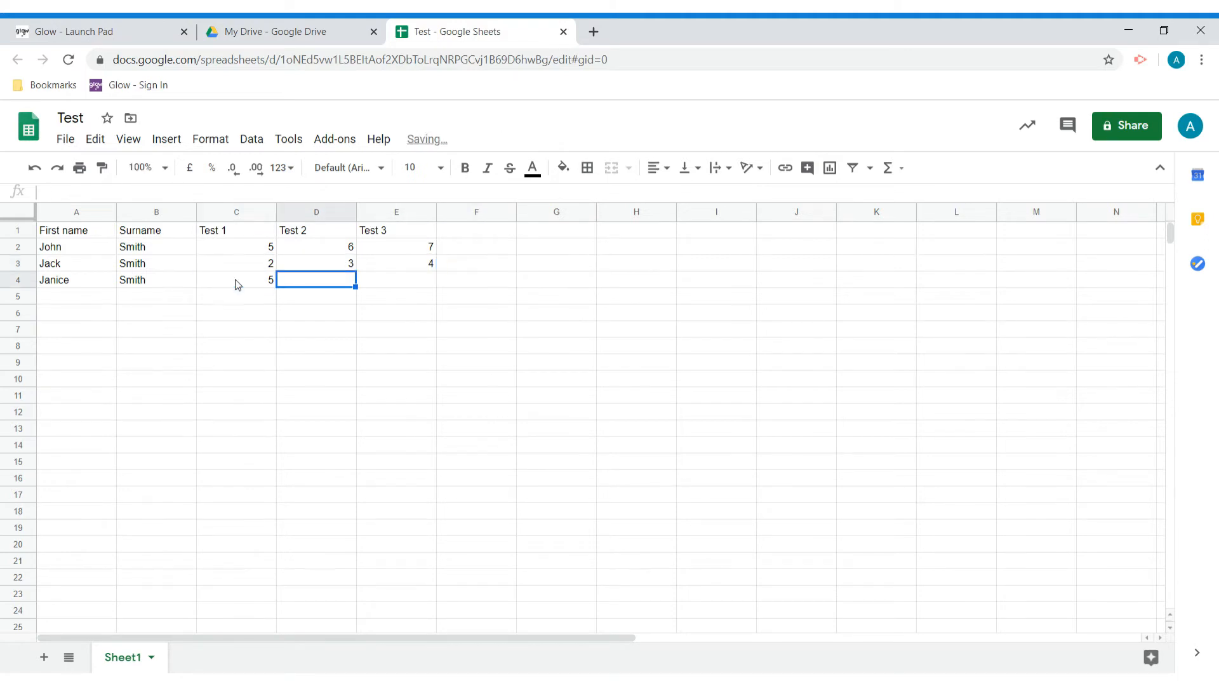
{"action": "type", "text": "1"}
{"action": "key", "text": "Tab"}
{"action": "type", "text": "6"}
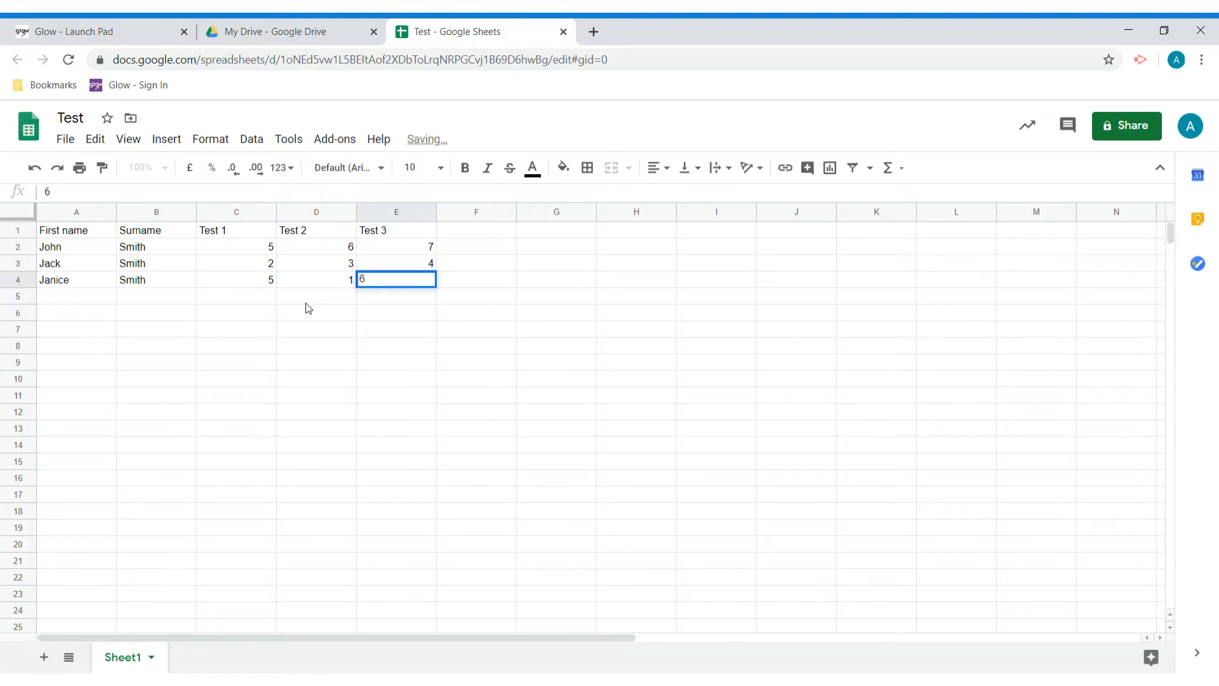
{"action": "left_click", "coordinate": [313, 309]}
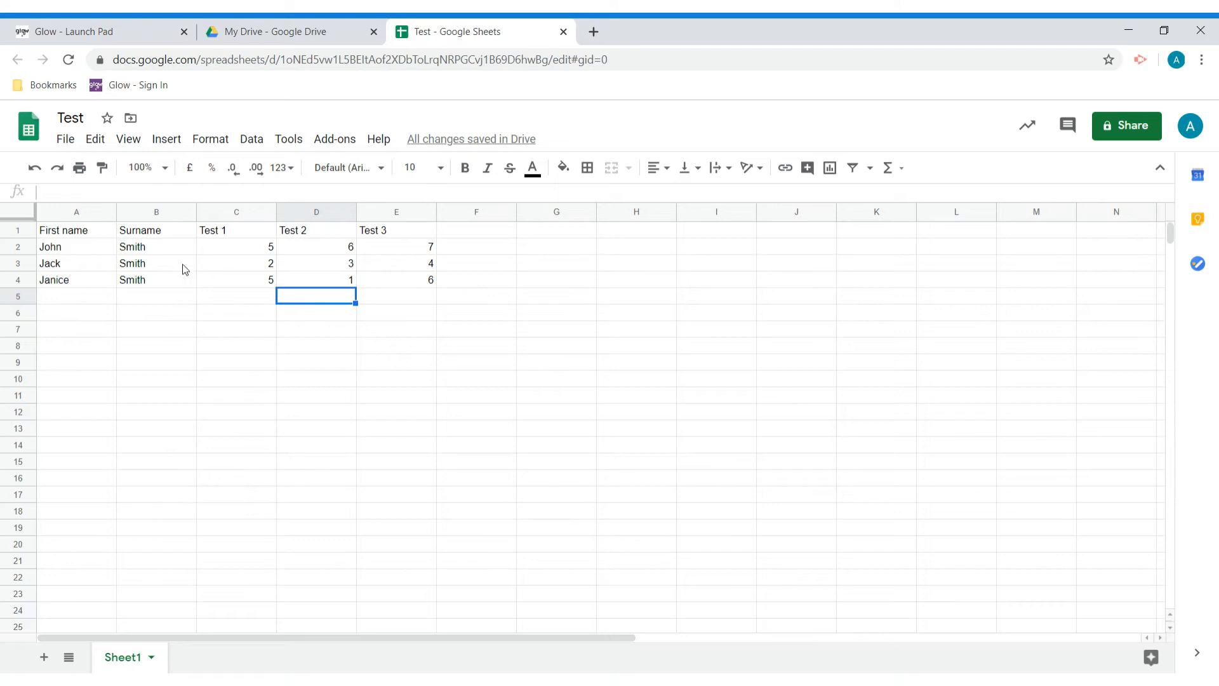
- Format the whole table A1:E4 in Arial at font size 12
{"action": "left_click_drag", "start_coordinate": [89, 235], "coordinate": [398, 278]}
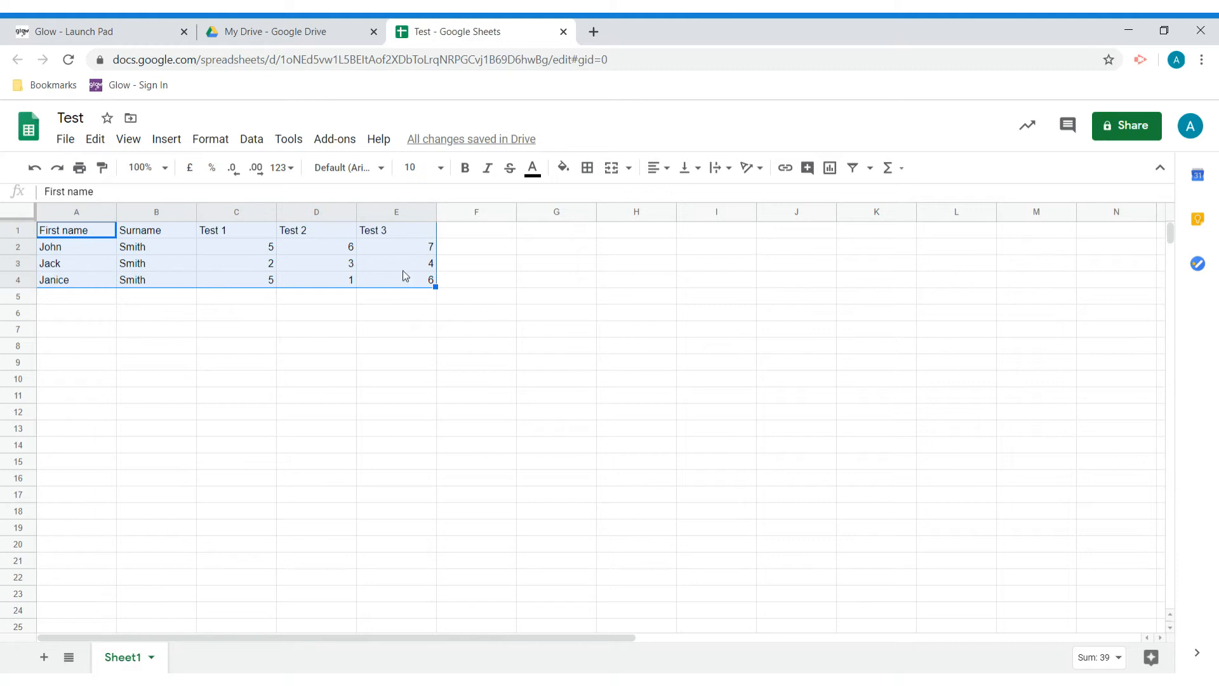
{"action": "left_click", "coordinate": [386, 173]}
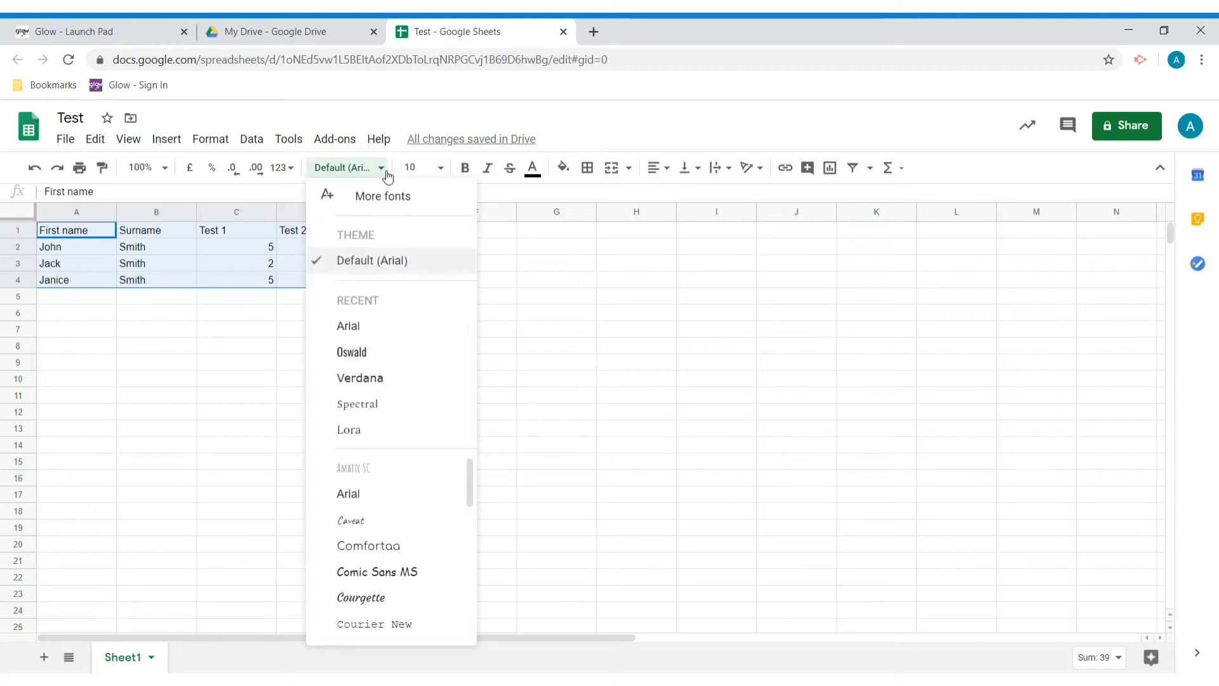
{"action": "left_click", "coordinate": [367, 328]}
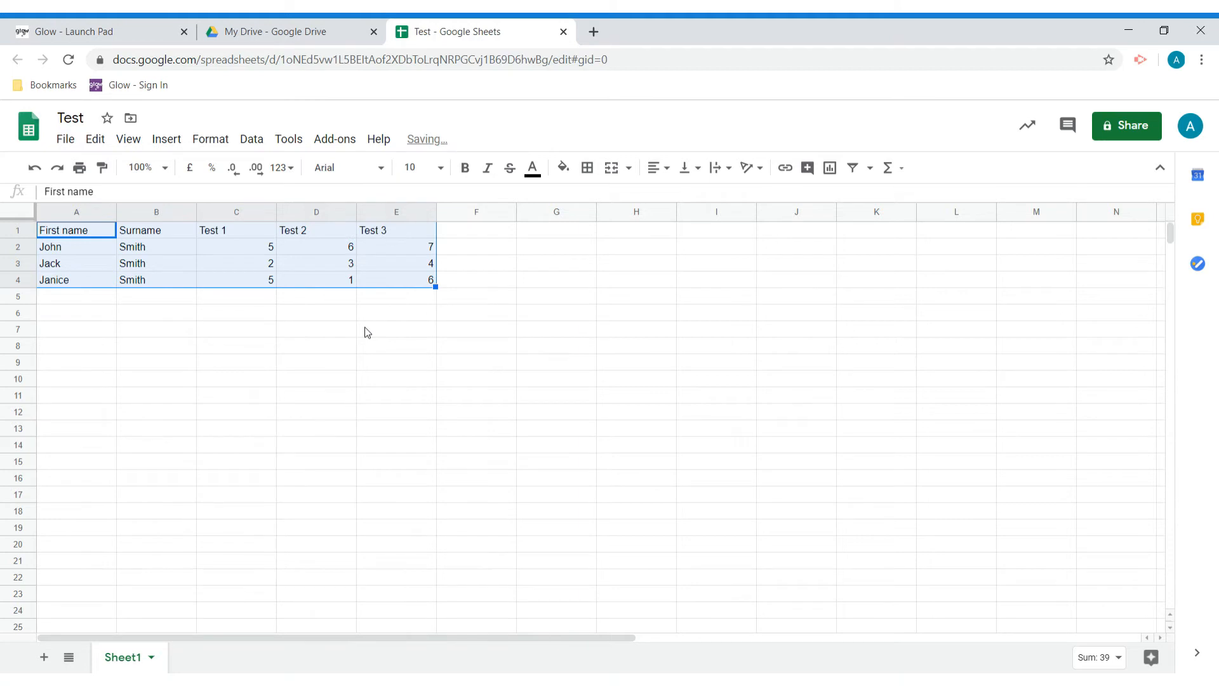
{"action": "left_click", "coordinate": [443, 170]}
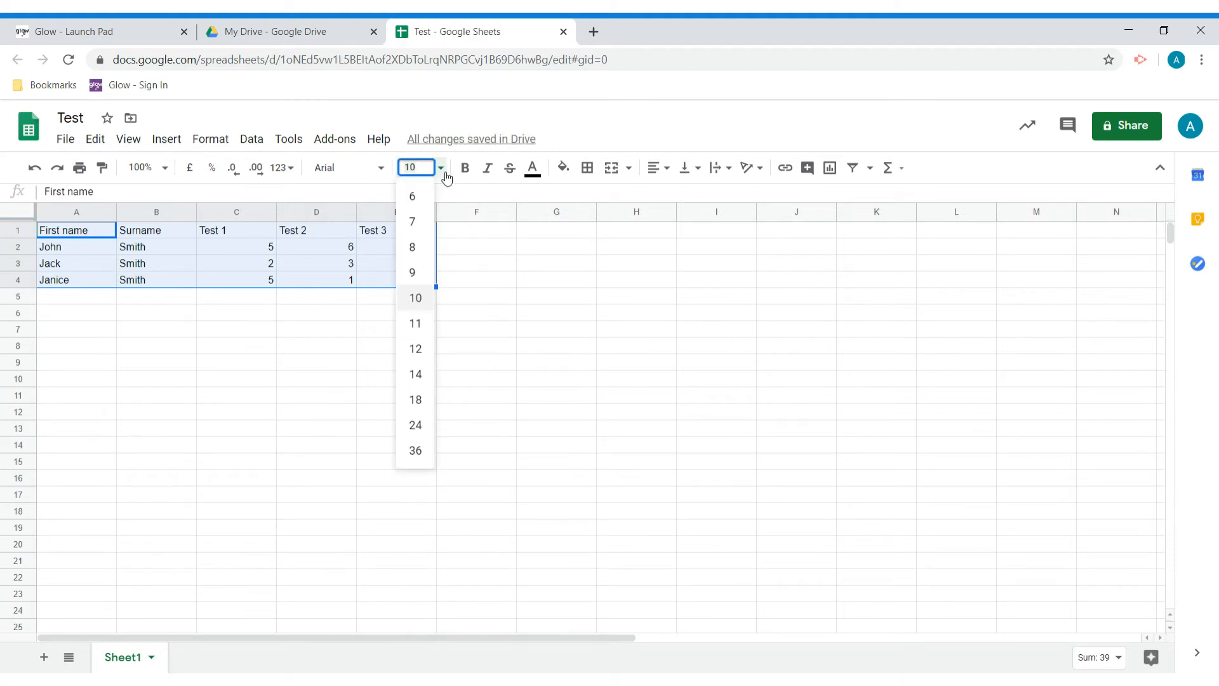
{"action": "left_click", "coordinate": [419, 350]}
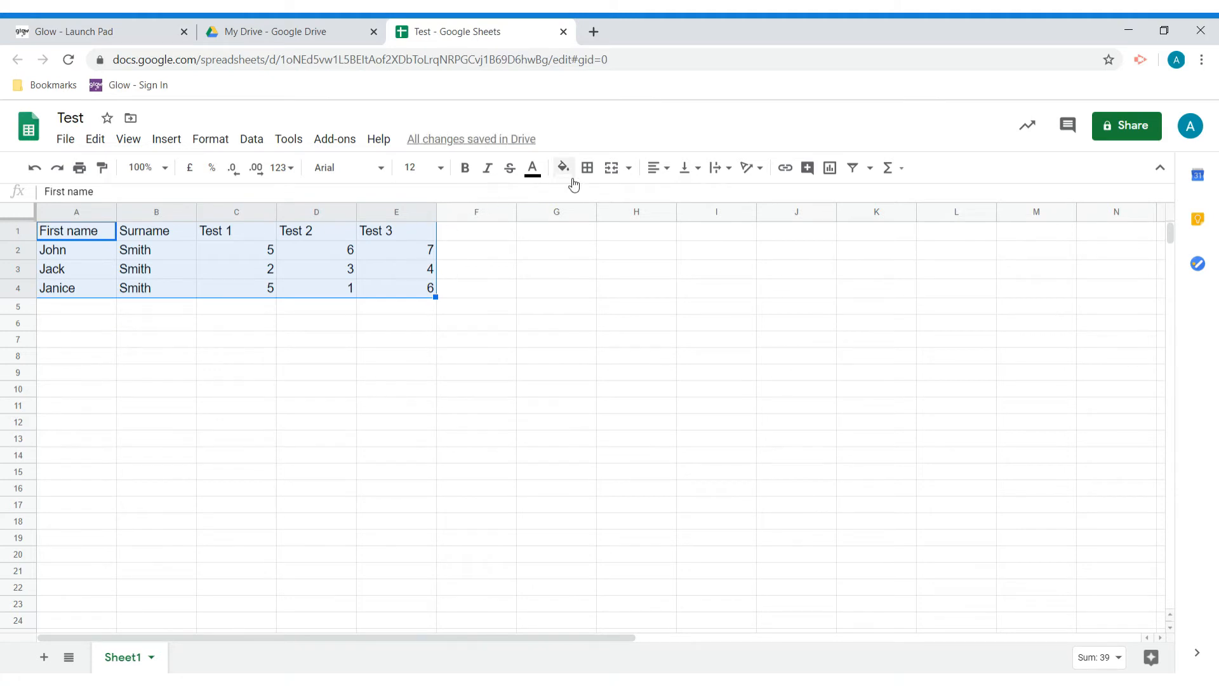
- Centre the contents of the whole table A1:E4 horizontally
{"action": "left_click", "coordinate": [664, 179]}
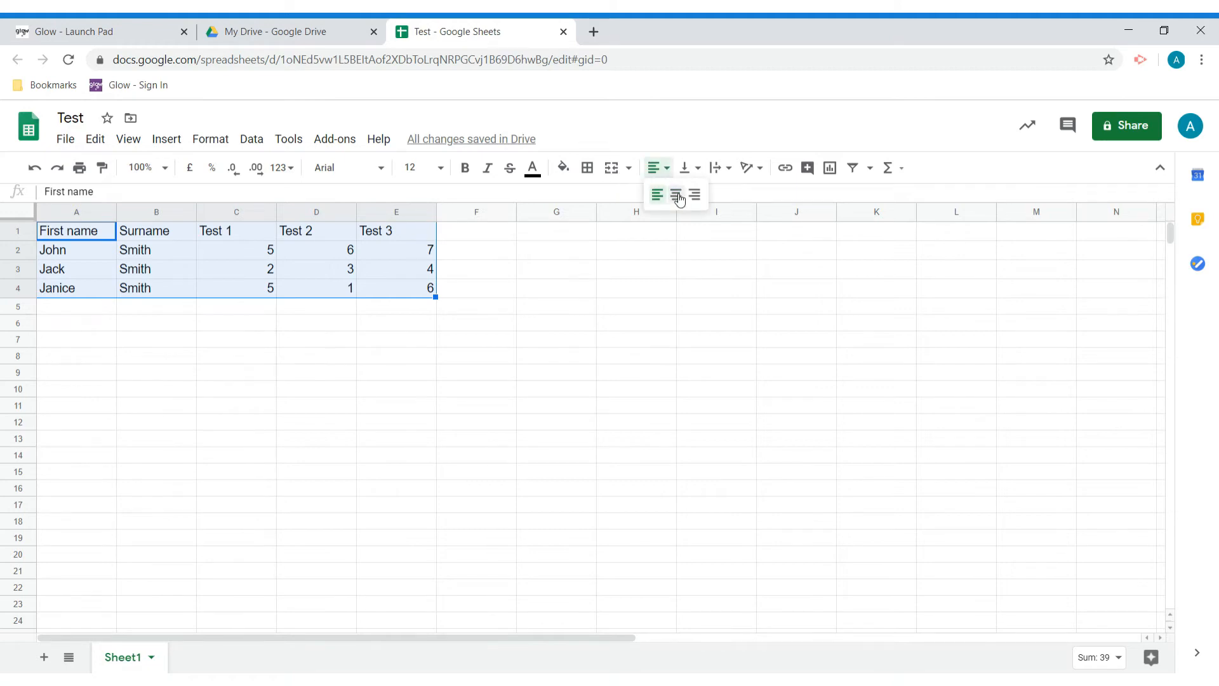
{"action": "left_click", "coordinate": [674, 193]}
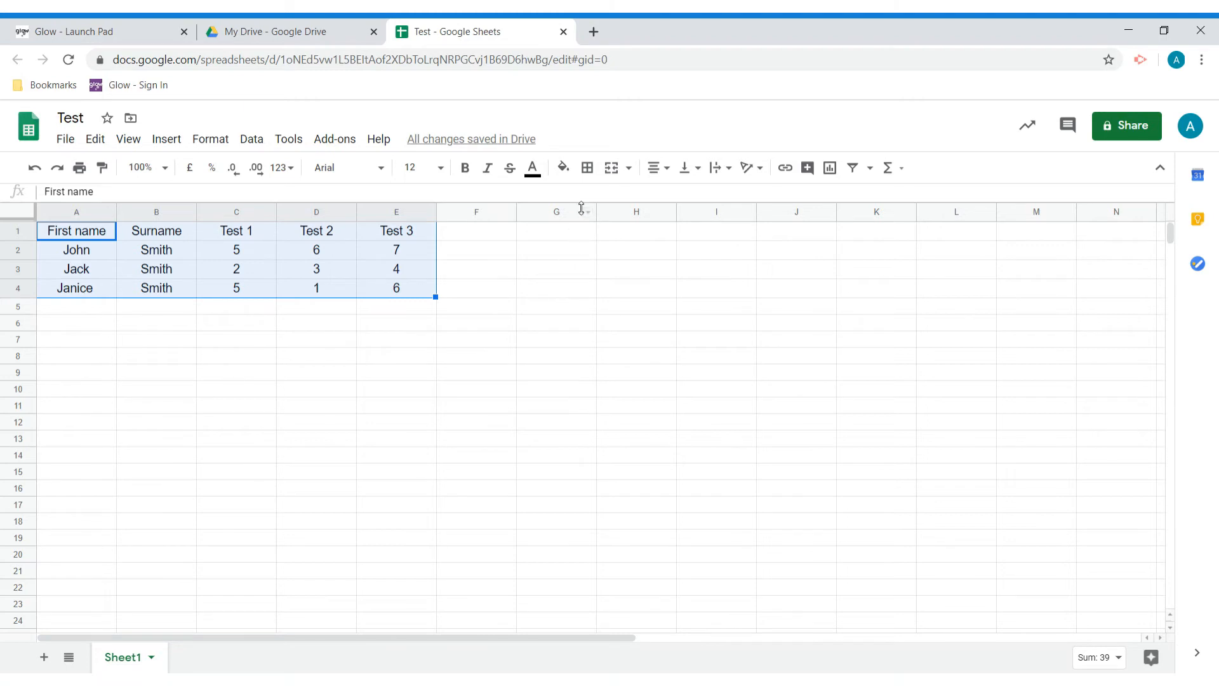
{"action": "left_click", "coordinate": [515, 255]}
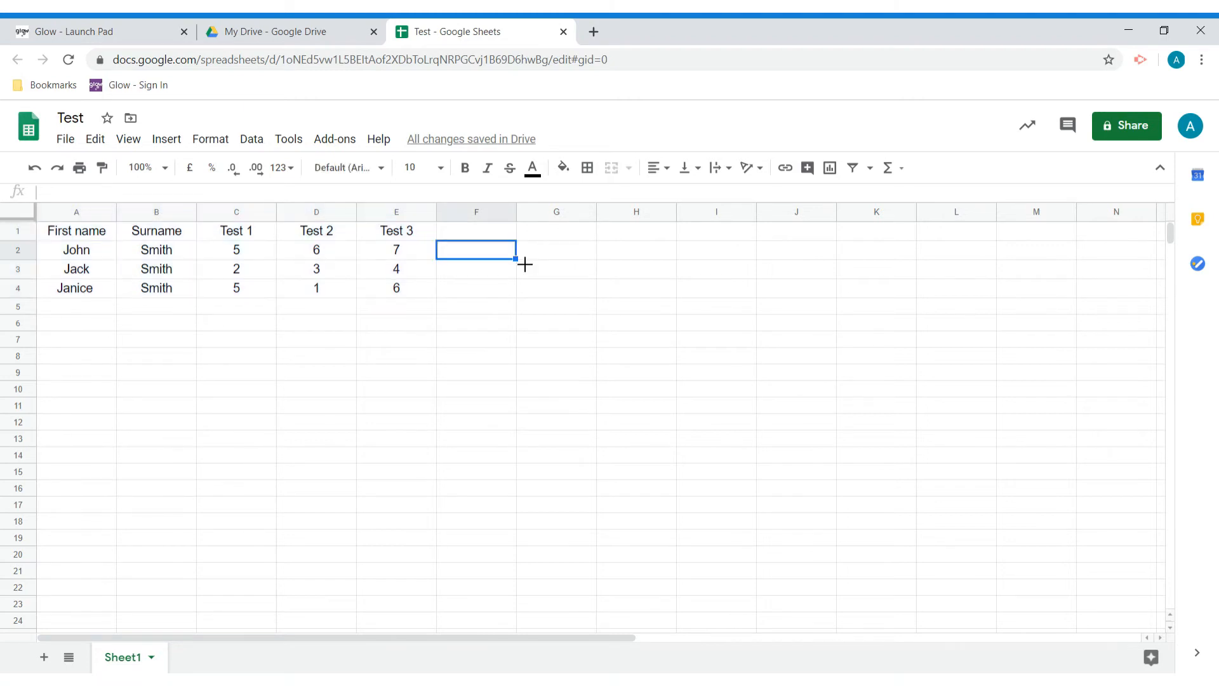
- Add the header Overall in F1 and copy the formatting of the Test 3 header onto it
{"action": "left_click", "coordinate": [484, 235]}
{"action": "type", "text": "Overall"}
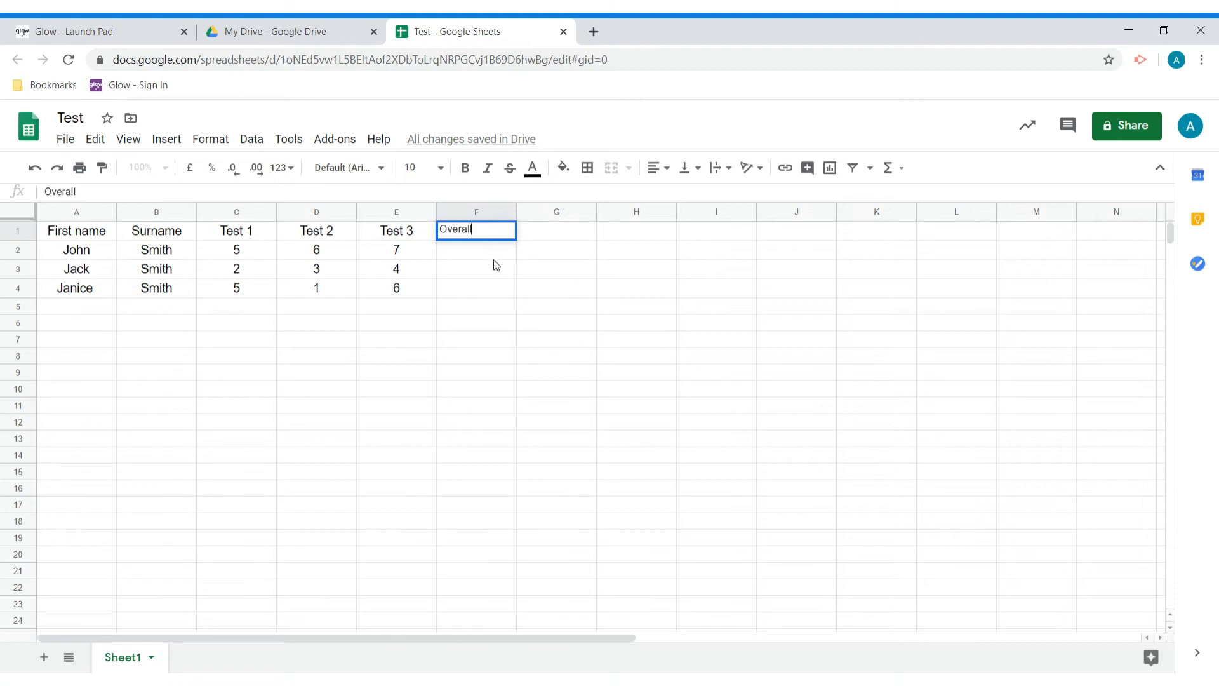
{"action": "key", "text": "Return"}
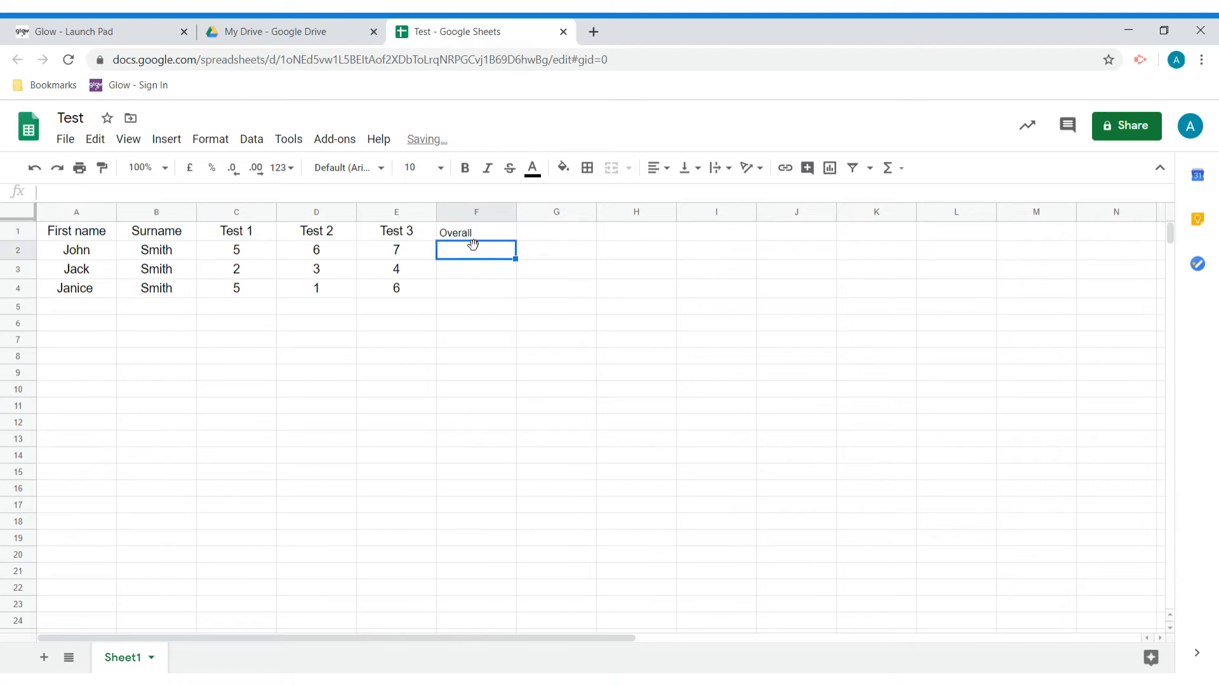
{"action": "left_click", "coordinate": [402, 236]}
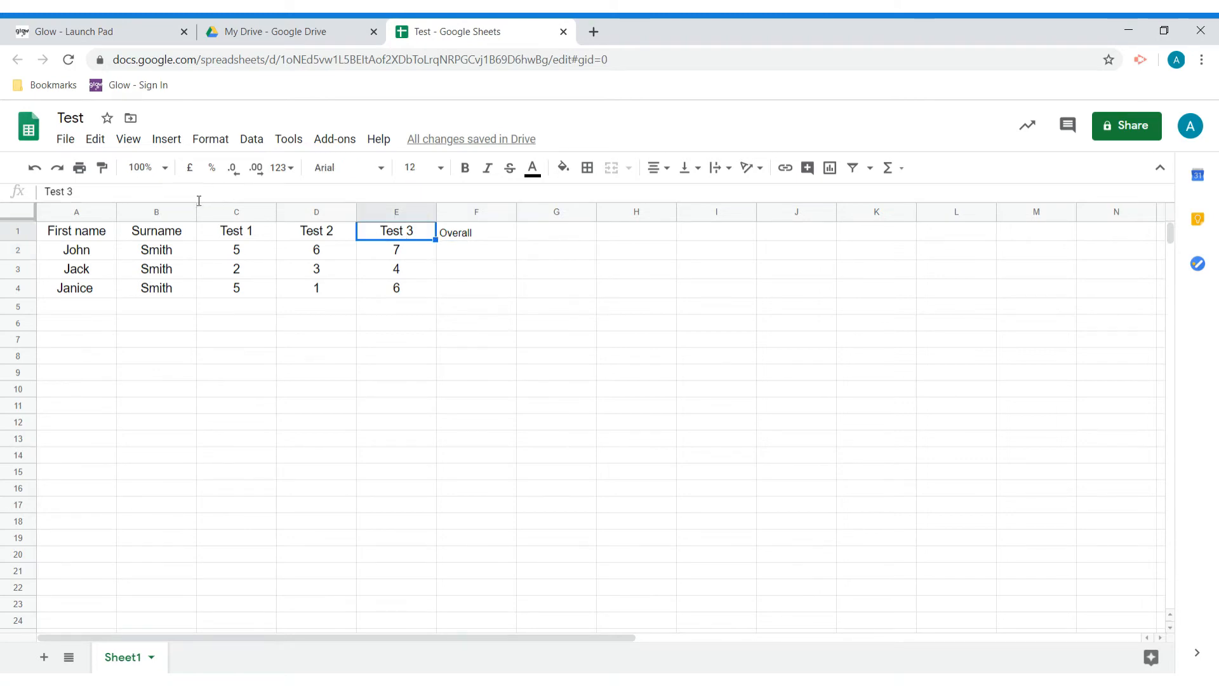
{"action": "left_click", "coordinate": [104, 169]}
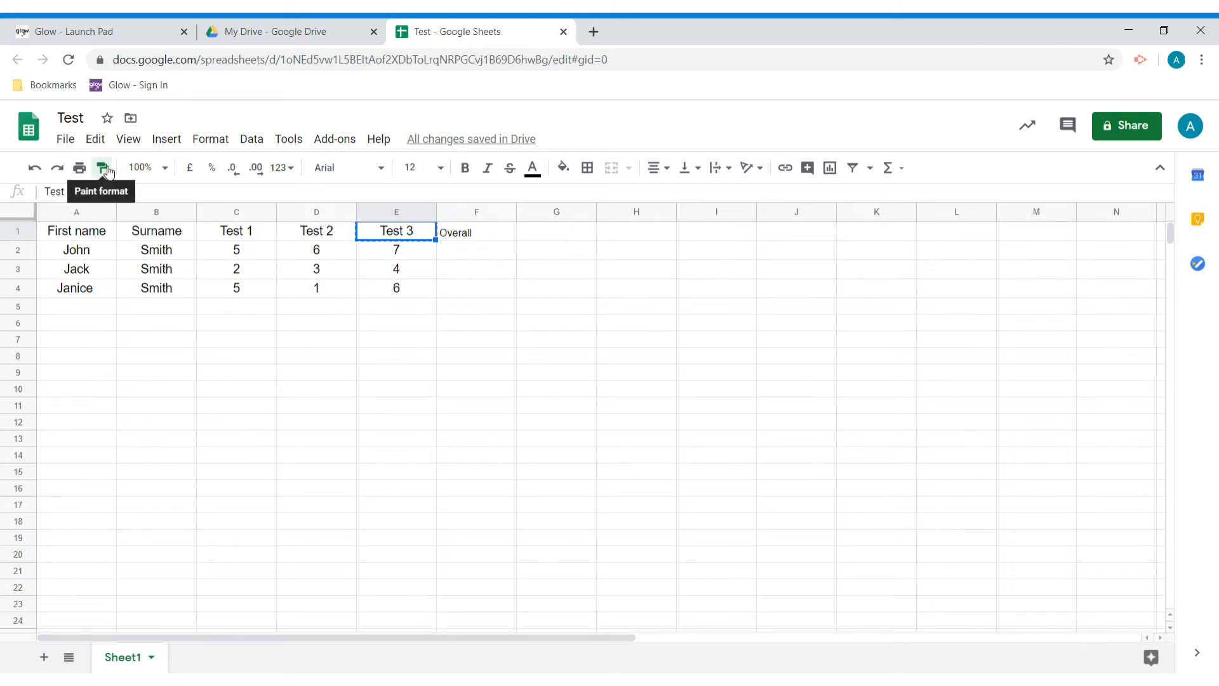
{"action": "left_click", "coordinate": [467, 235]}
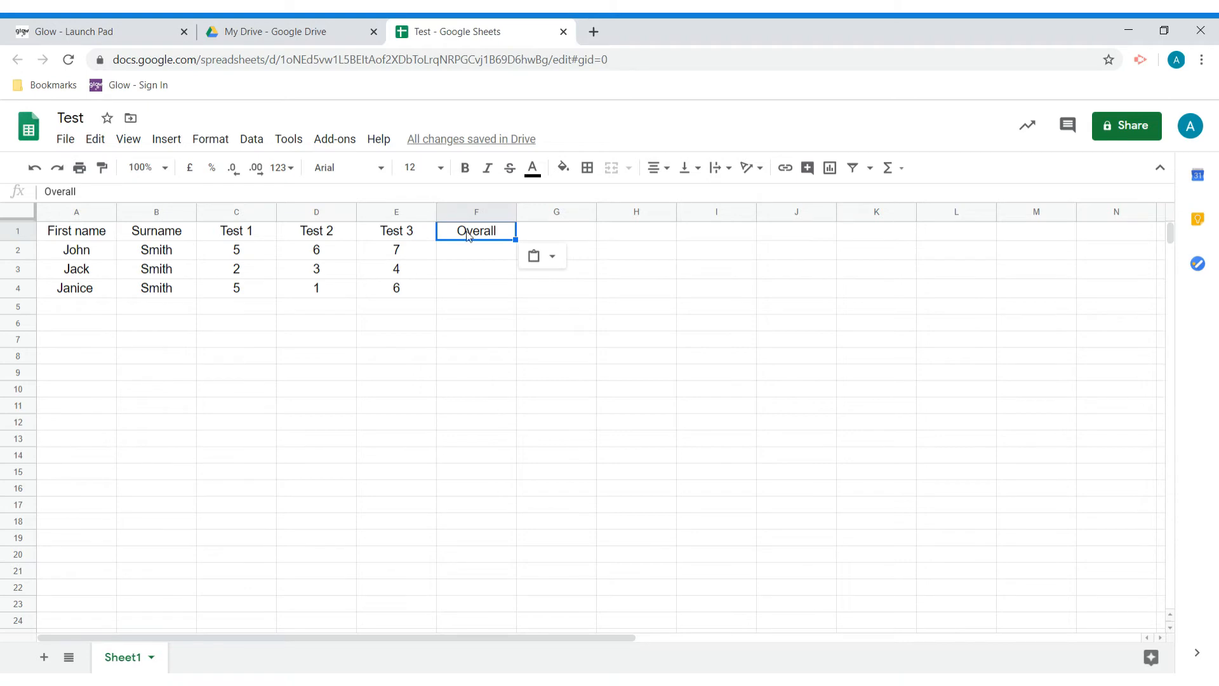
- Enter the formula =SUM(C2:E2) in F2 to total the first person's three test scores
{"action": "left_click", "coordinate": [467, 252]}
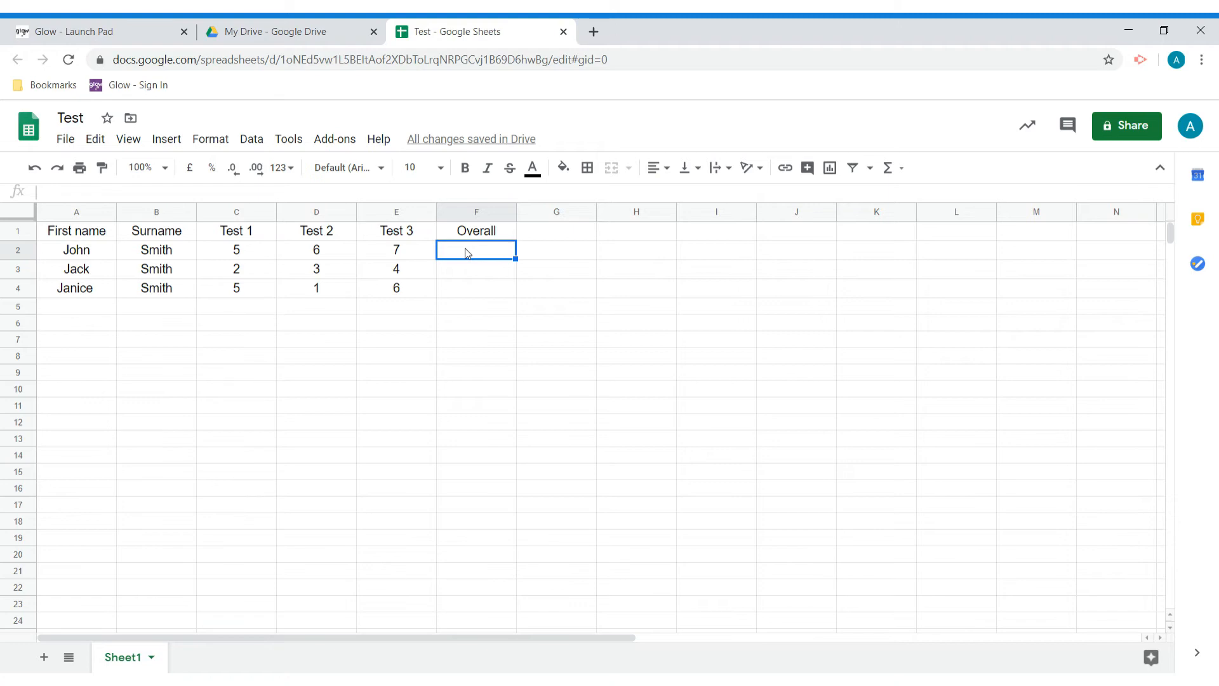
{"action": "type", "text": "=sum"}
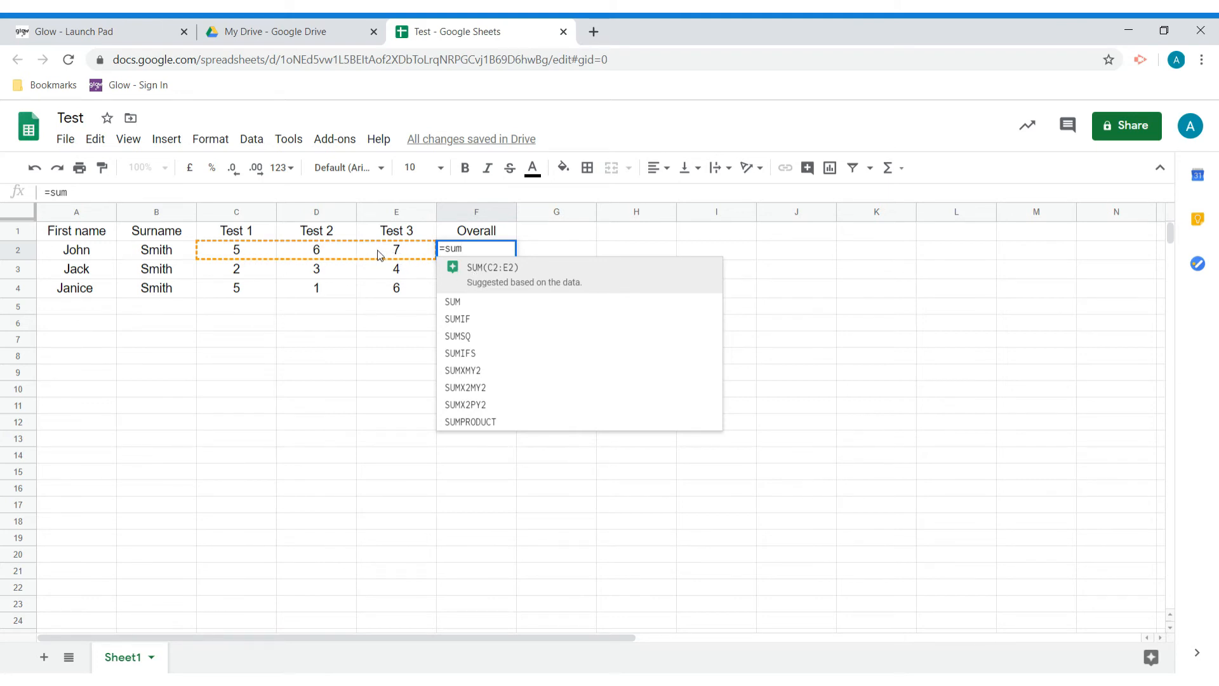
{"action": "left_click", "coordinate": [478, 273]}
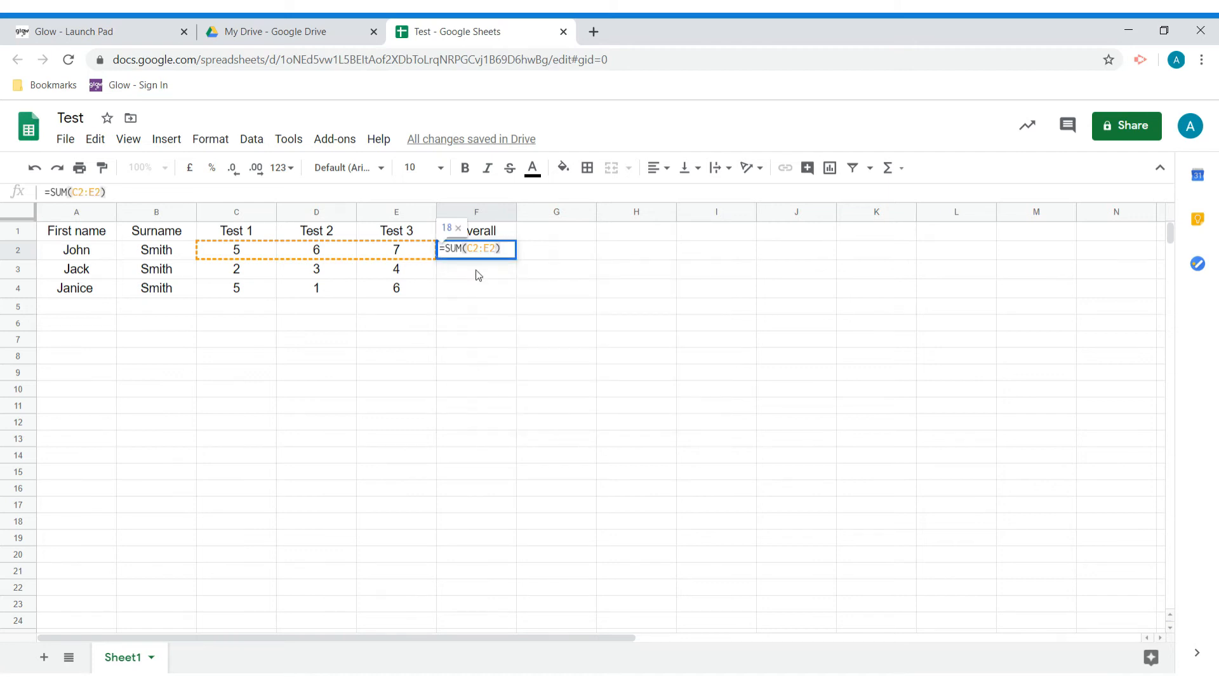
{"action": "key", "text": "Return"}
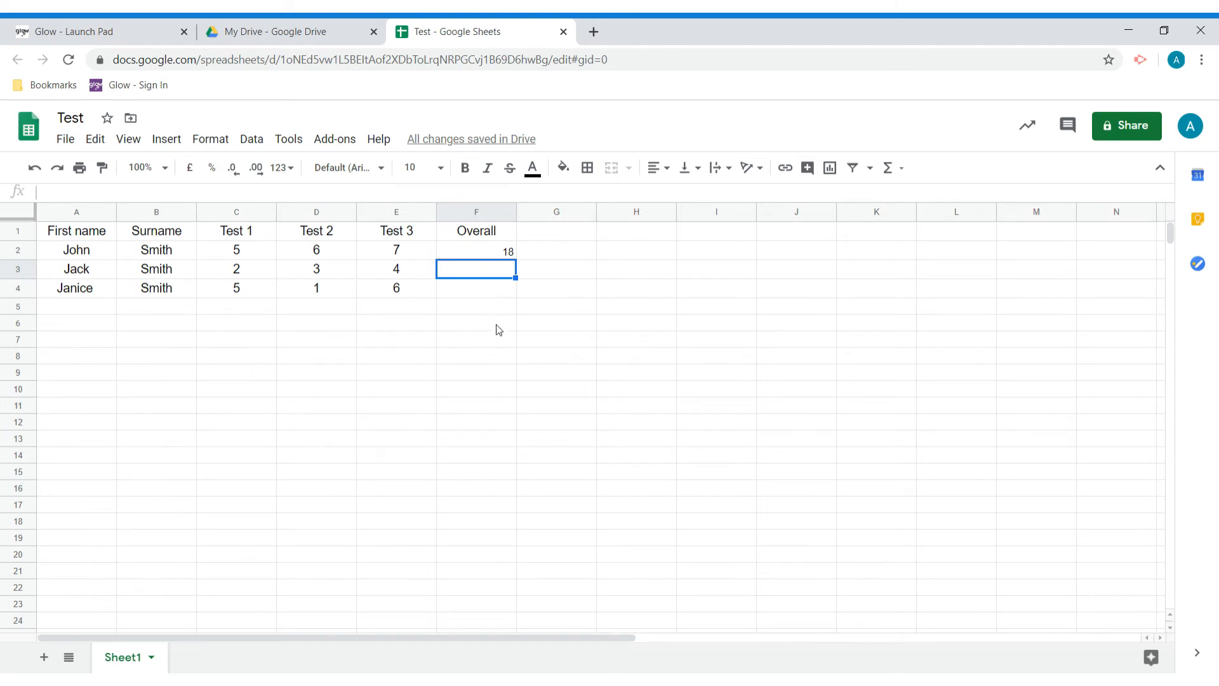
- Fill the SUM formula from F2 down to F4 and check the copied formulas in F3 and F4
{"action": "left_click", "coordinate": [504, 252]}
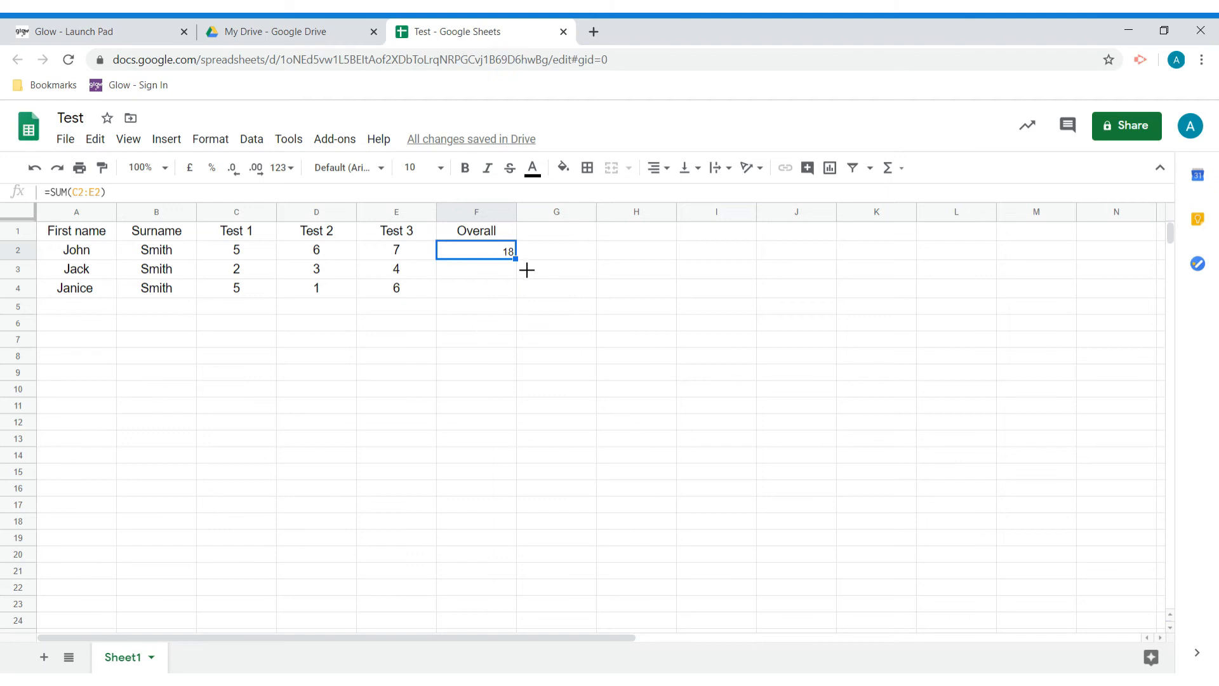
{"action": "left_click_drag", "start_coordinate": [527, 269], "coordinate": [524, 297]}
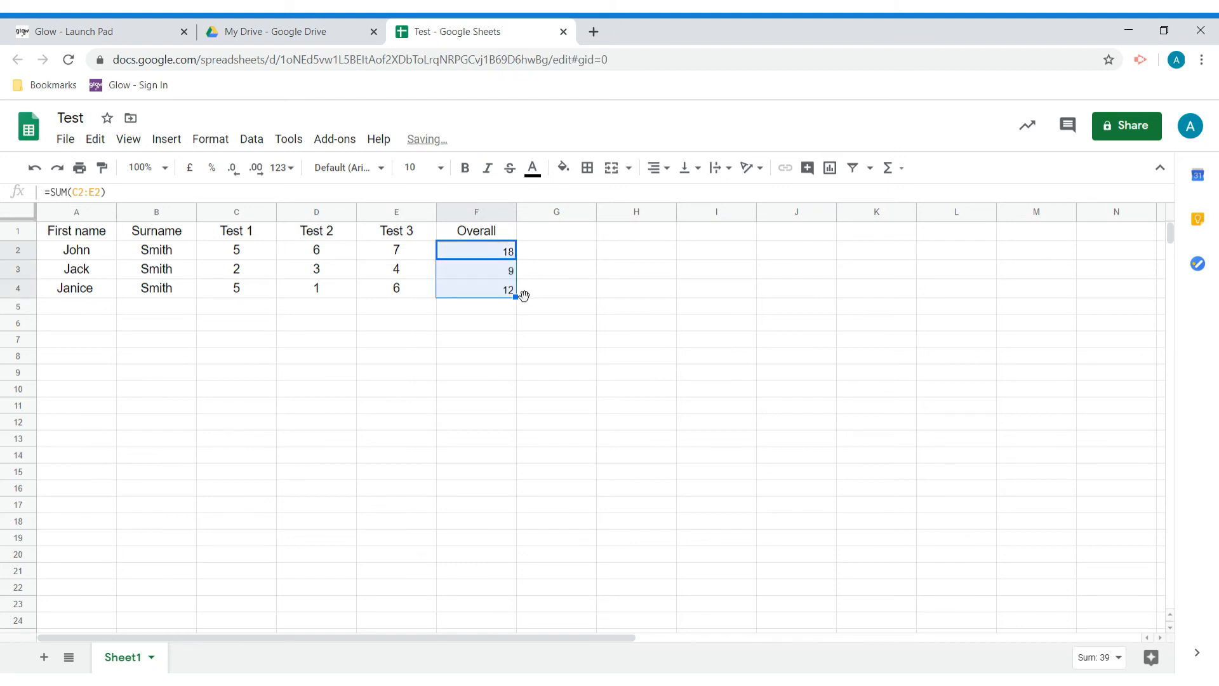
{"action": "left_click", "coordinate": [491, 270]}
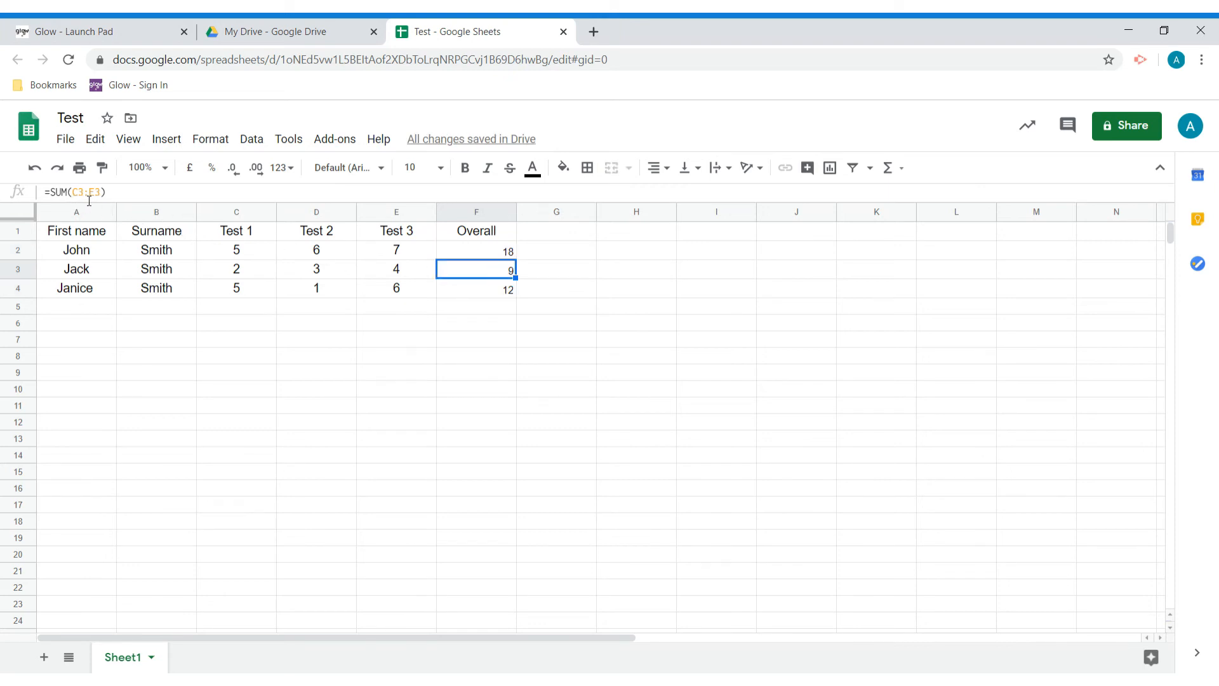
{"action": "left_click", "coordinate": [453, 287]}
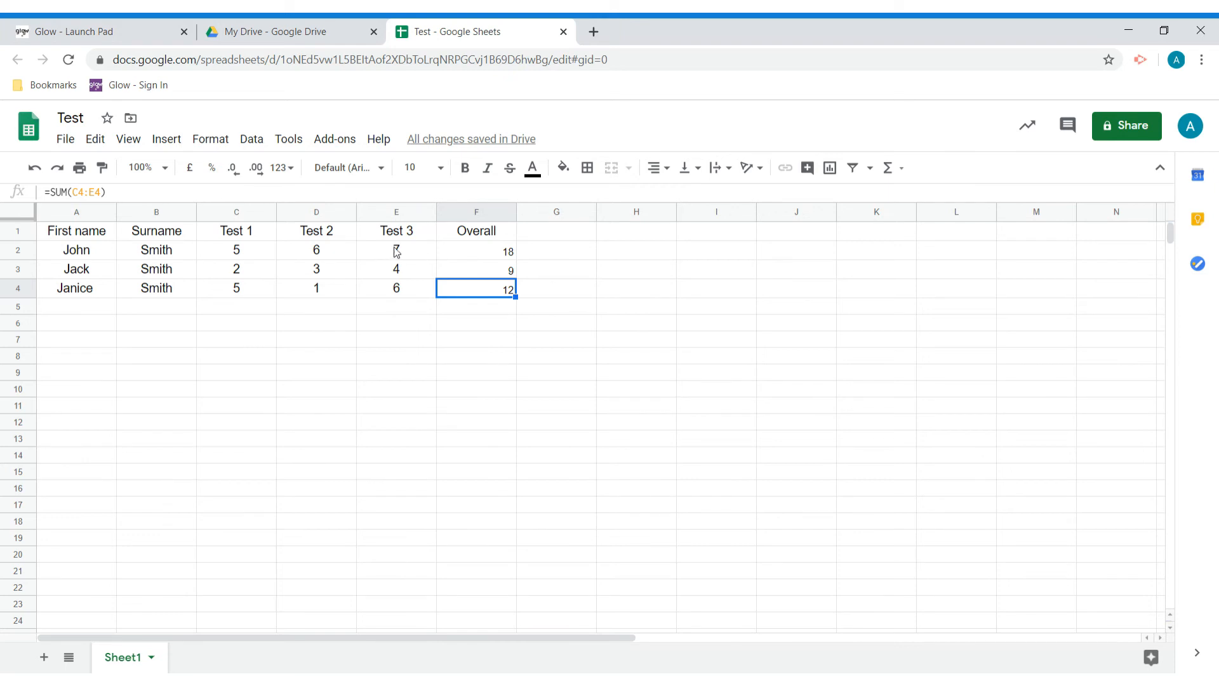
- Copy the formatting of the Test 3 score in E2 onto the Overall totals in F2:F4
{"action": "left_click", "coordinate": [411, 257]}
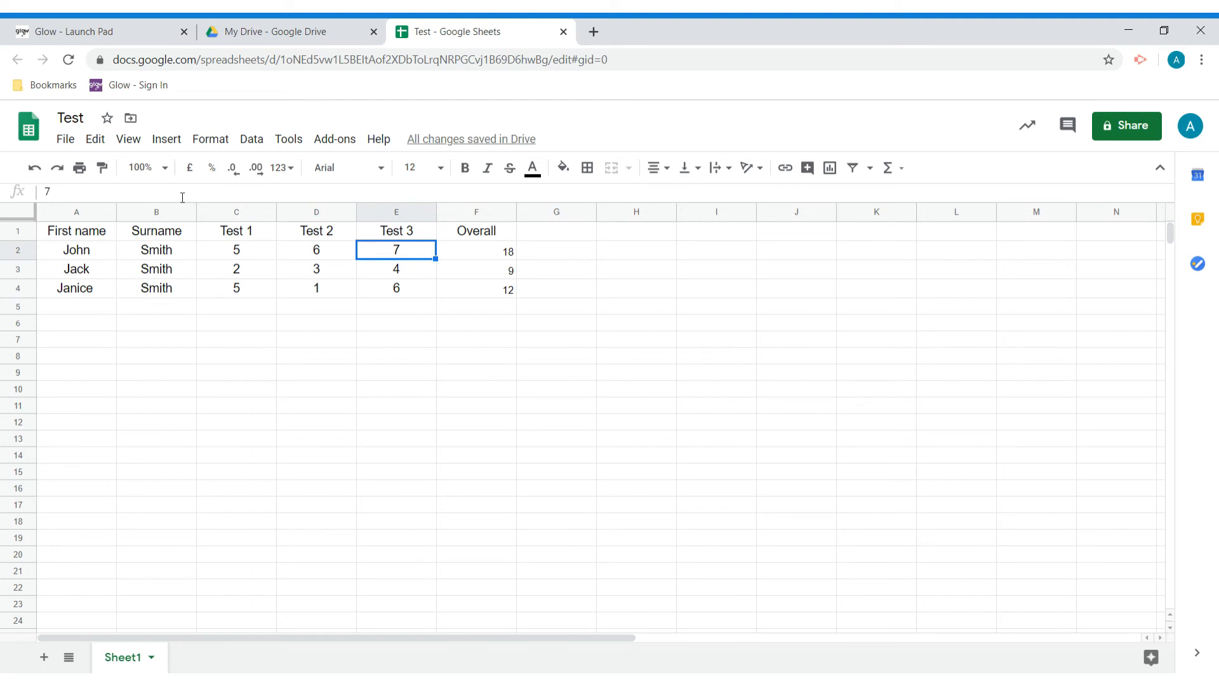
{"action": "left_click", "coordinate": [102, 167]}
{"action": "left_click_drag", "start_coordinate": [474, 252], "coordinate": [478, 300]}
{"action": "left_click", "coordinate": [475, 337]}
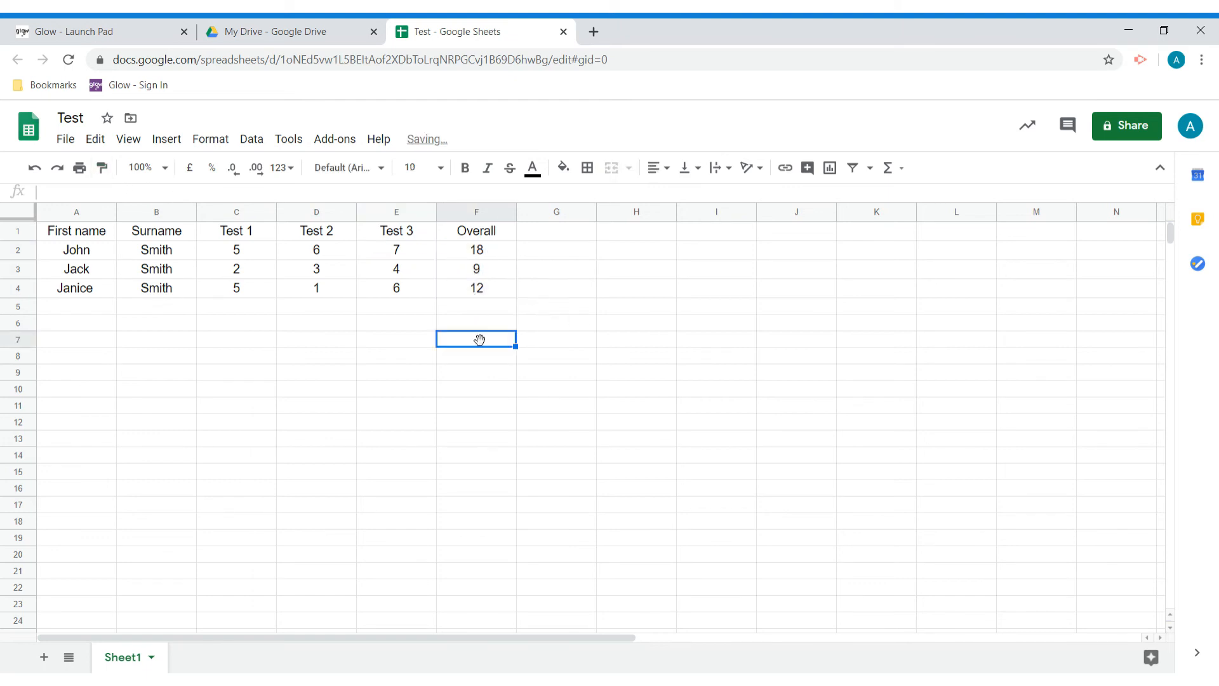
- Apply all borders to the table A1:F4
{"action": "left_click_drag", "start_coordinate": [99, 237], "coordinate": [466, 290]}
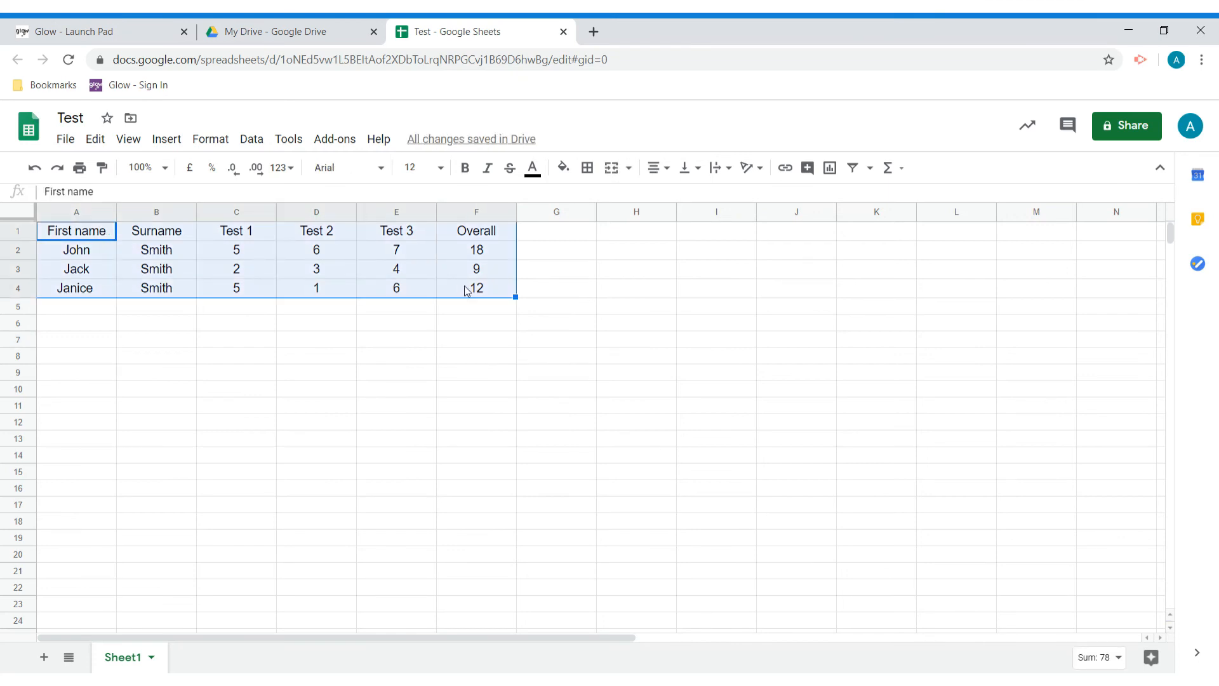
{"action": "left_click", "coordinate": [593, 172]}
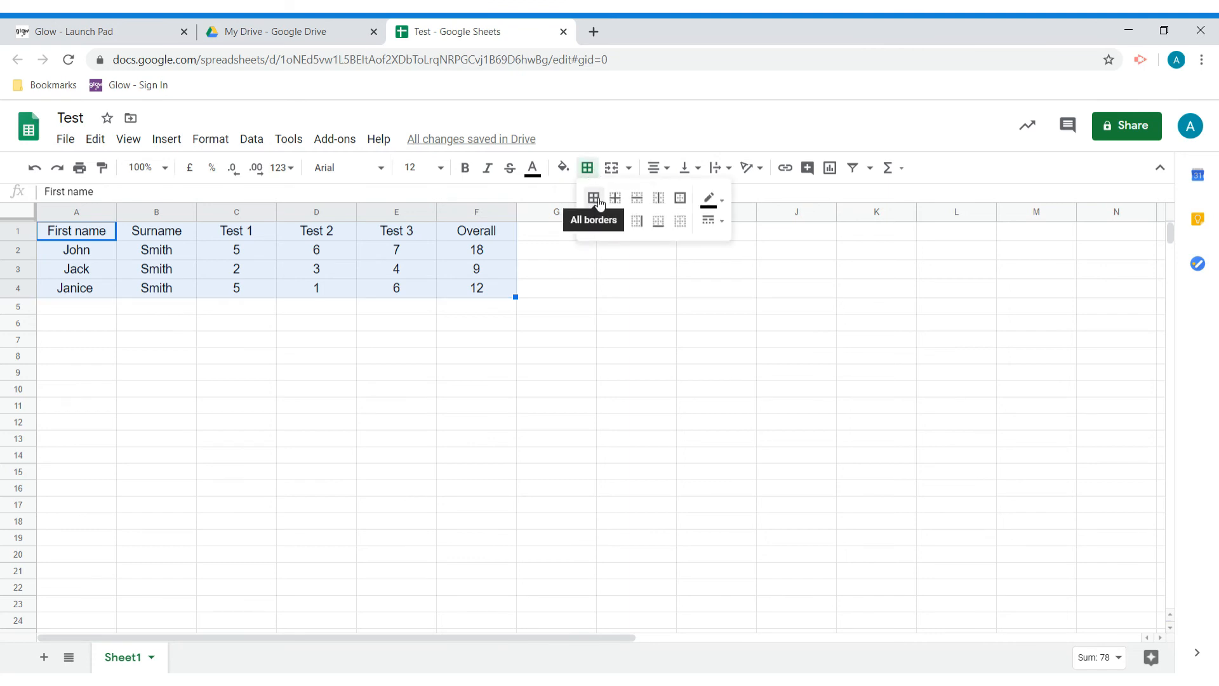
{"action": "left_click", "coordinate": [593, 198]}
{"action": "left_click", "coordinate": [549, 267]}
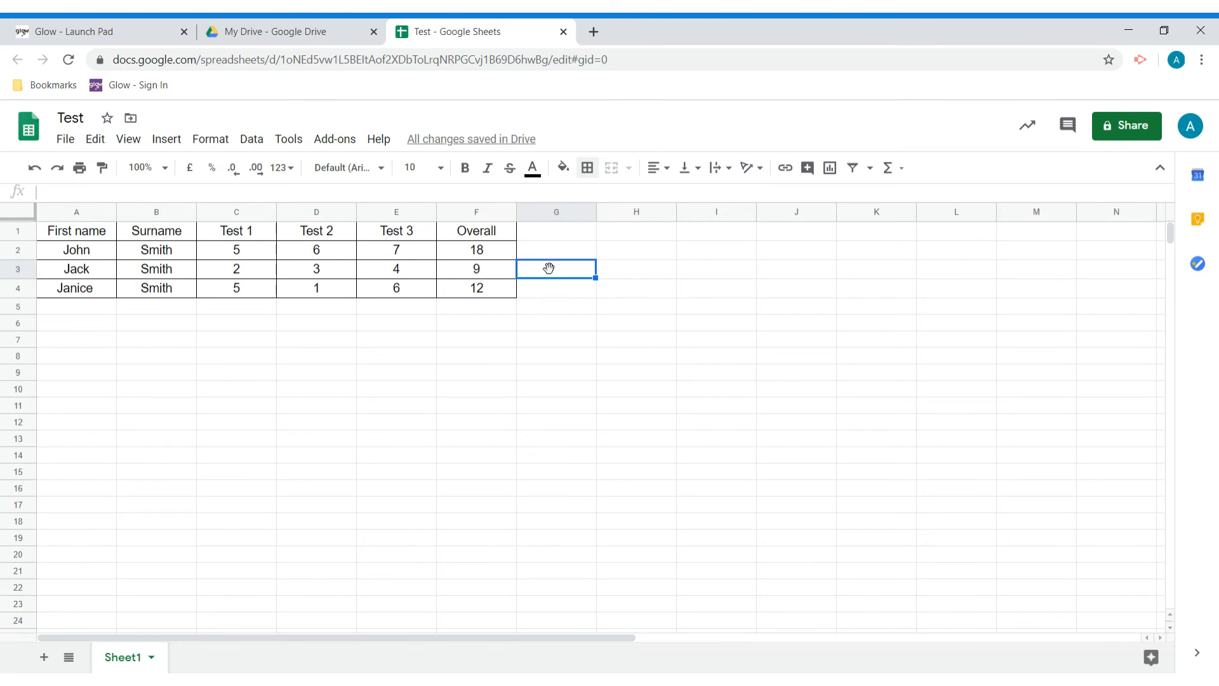
- Create a filter on the table so that every column header in row 1 gets a filter control
{"action": "left_click", "coordinate": [80, 234]}
{"action": "left_click_drag", "start_coordinate": [79, 235], "coordinate": [495, 234]}
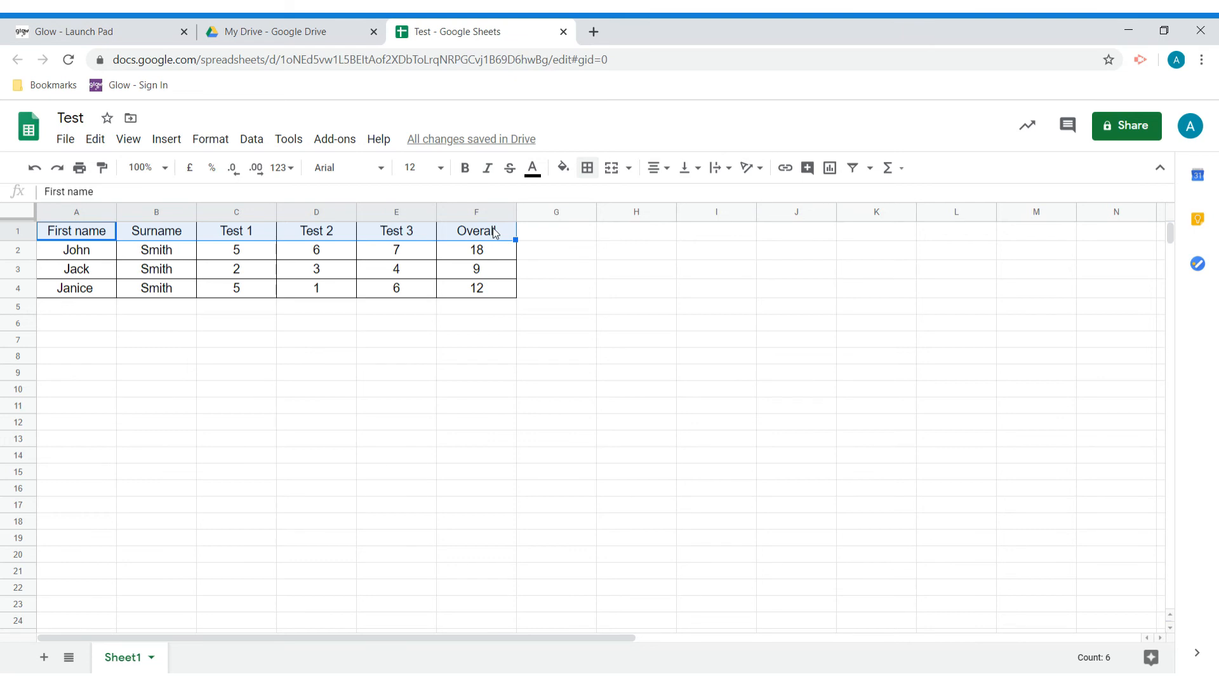
{"action": "left_click", "coordinate": [228, 254]}
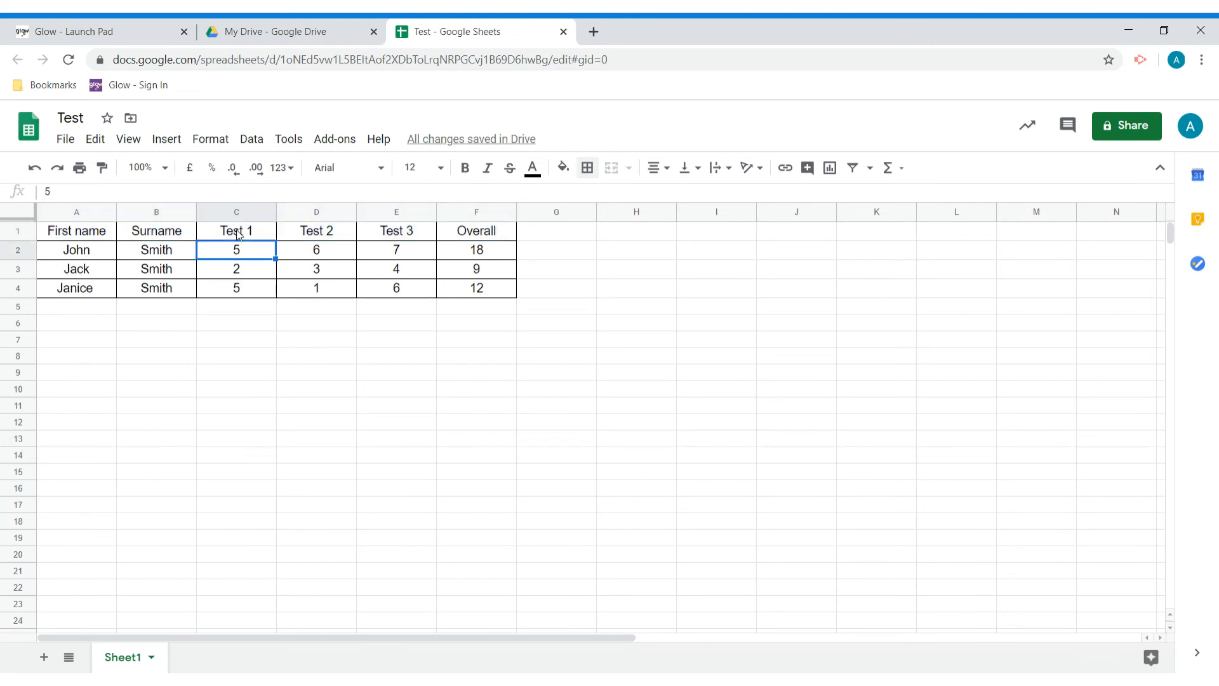
{"action": "left_click_drag", "start_coordinate": [226, 236], "coordinate": [462, 230]}
{"action": "left_click", "coordinate": [462, 231]}
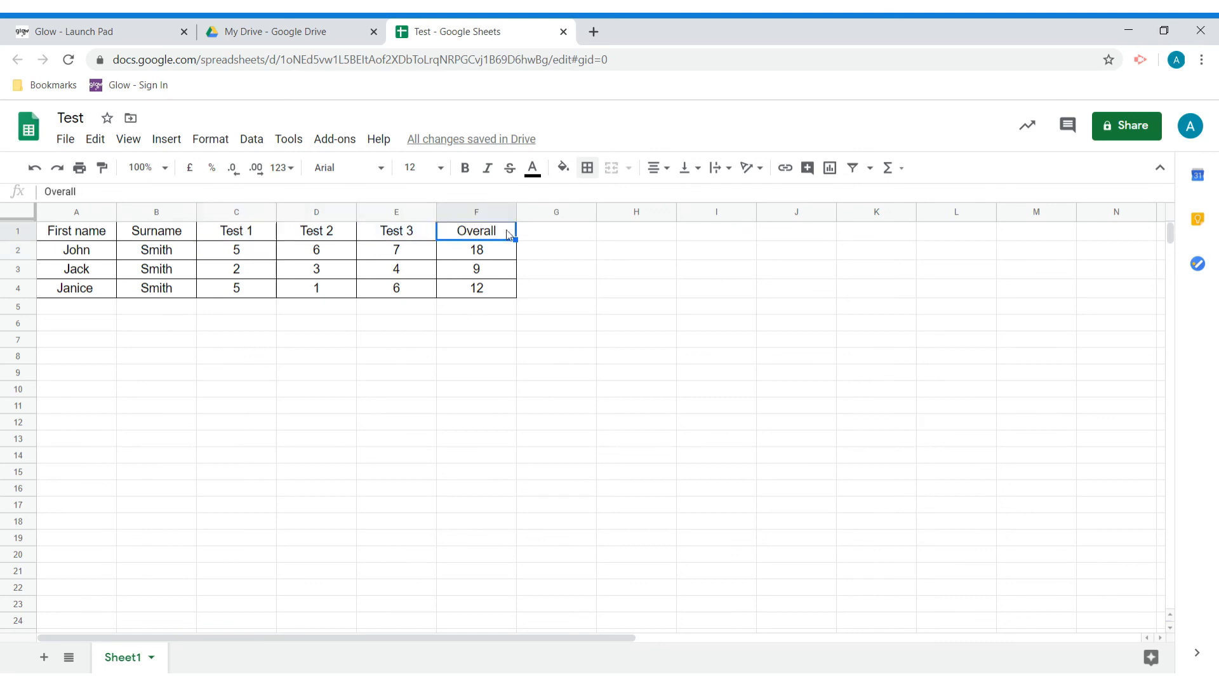
{"action": "left_click", "coordinate": [857, 170]}
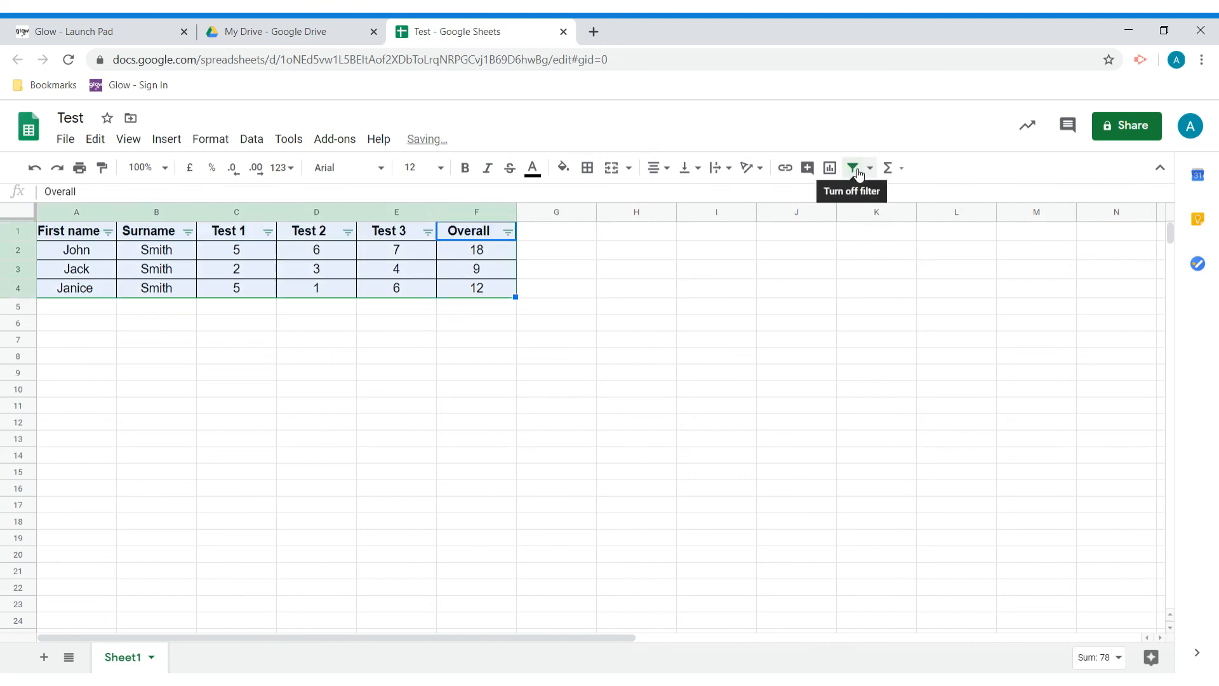
{"action": "left_click", "coordinate": [536, 252]}
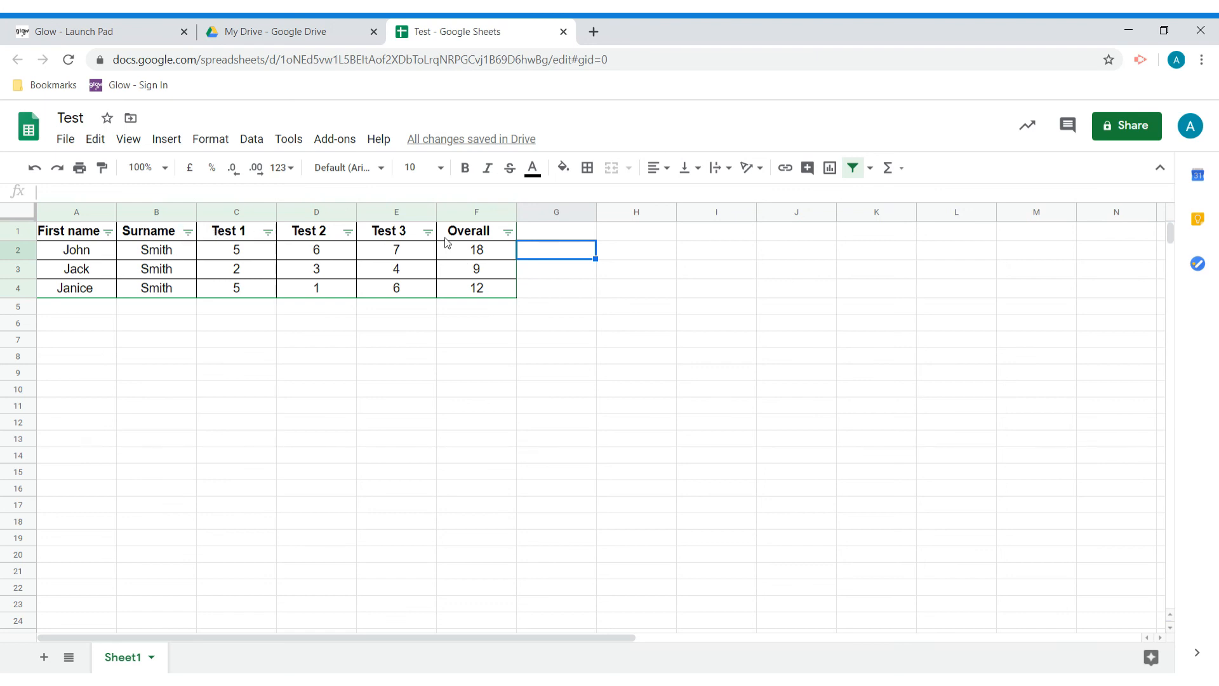
- Sort the table by the Overall column A → Z, and sort it again by the same column Z → A
{"action": "left_click", "coordinate": [509, 232]}
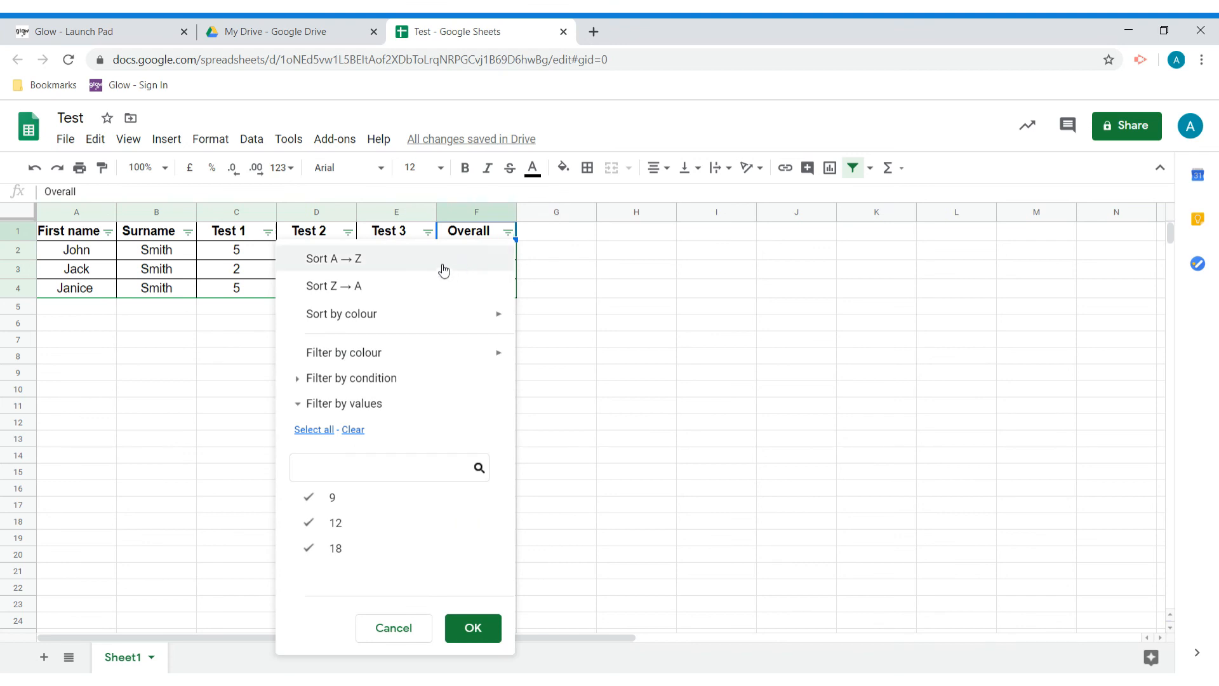
{"action": "left_click", "coordinate": [445, 261]}
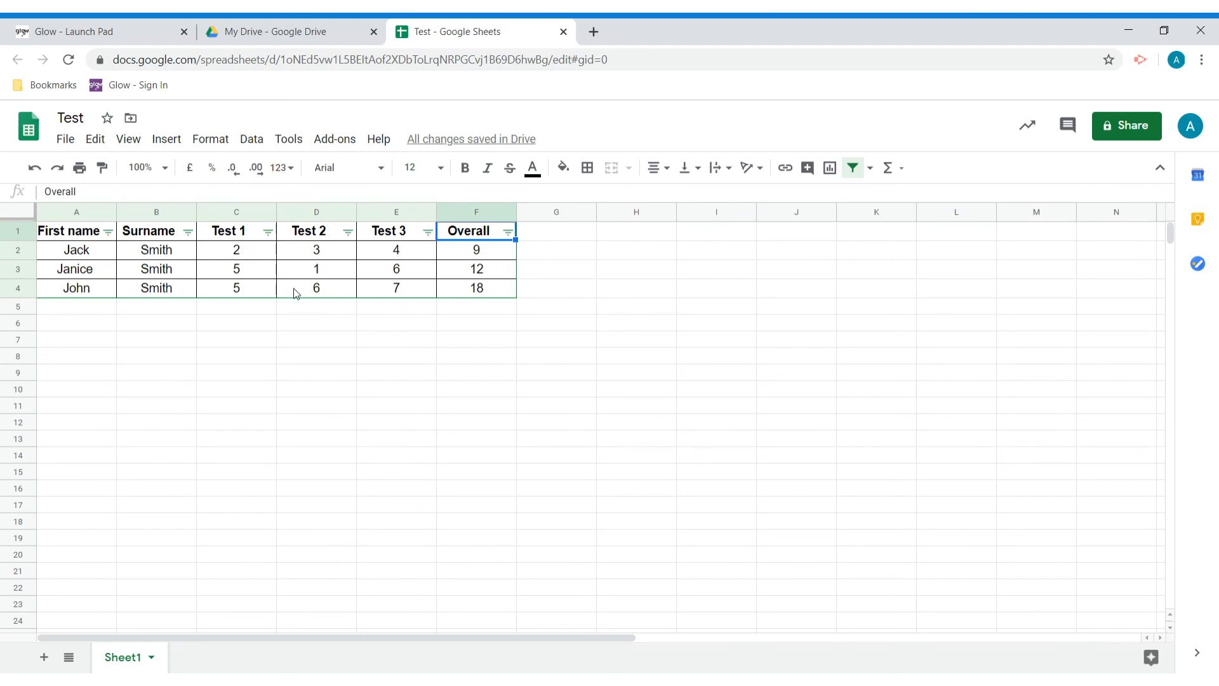
{"action": "left_click", "coordinate": [508, 232]}
{"action": "left_click", "coordinate": [436, 286]}
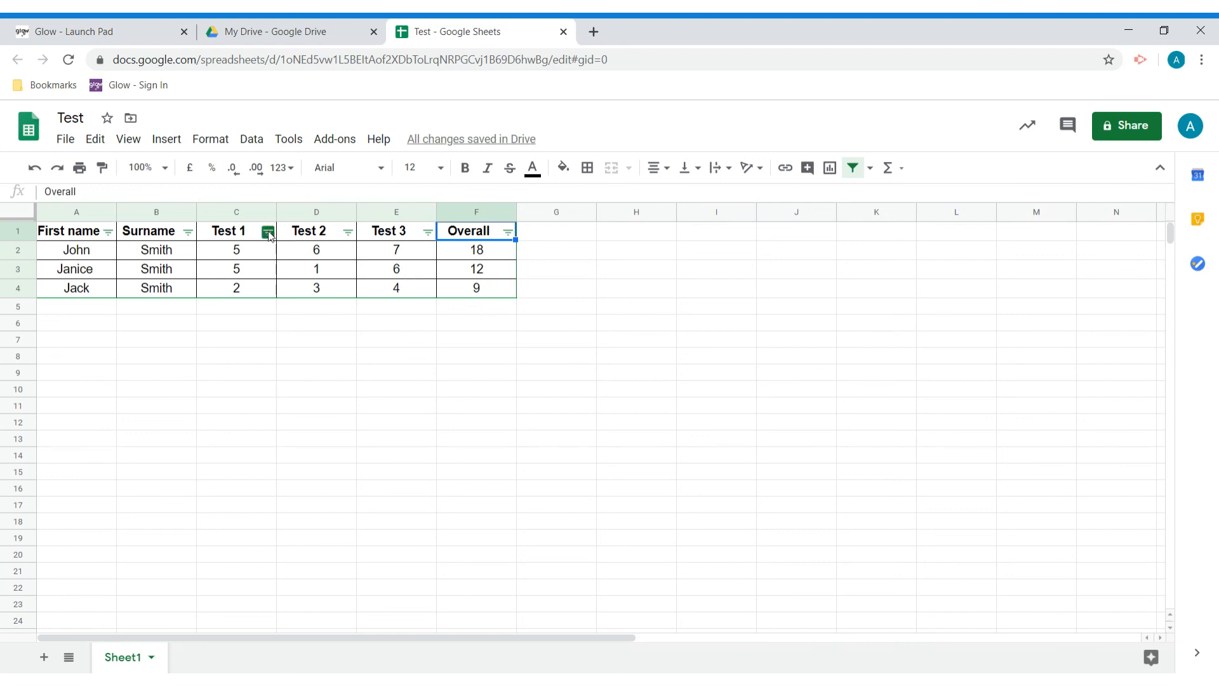
- Sort the table by the Test 2 column Z → A using its filter
{"action": "left_click", "coordinate": [348, 232]}
{"action": "left_click", "coordinate": [295, 283]}
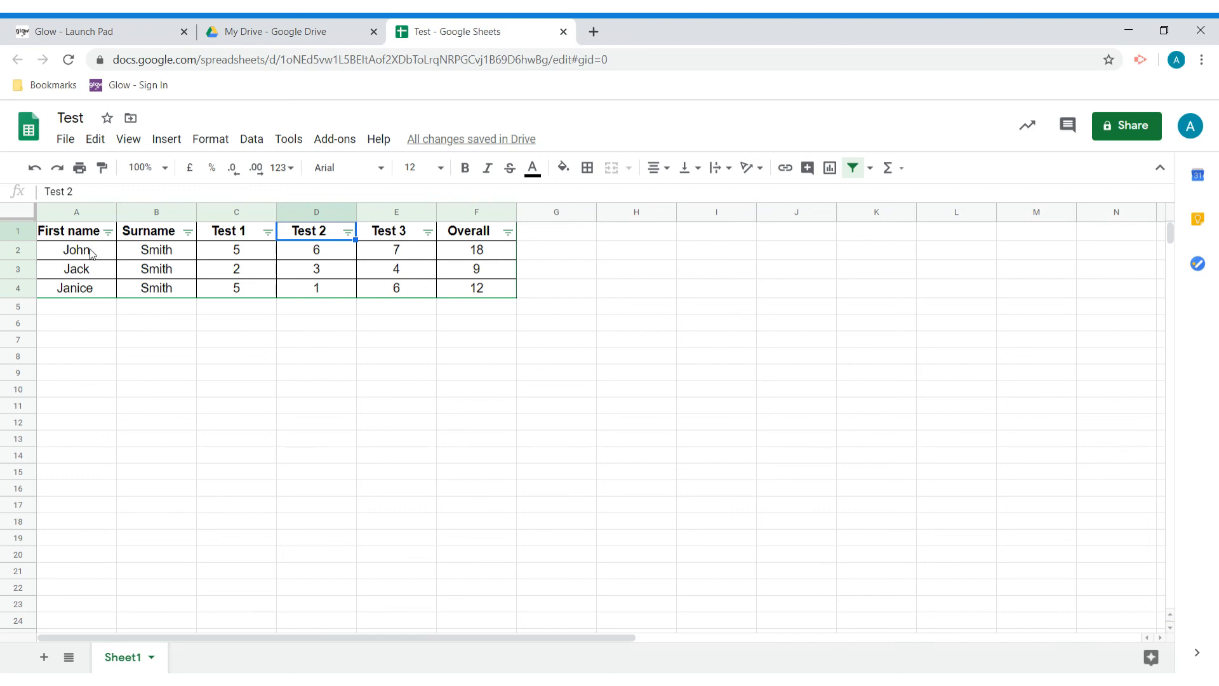
- Set the text colour of the first data row, A2:F2, to red
{"action": "left_click_drag", "start_coordinate": [95, 251], "coordinate": [459, 252]}
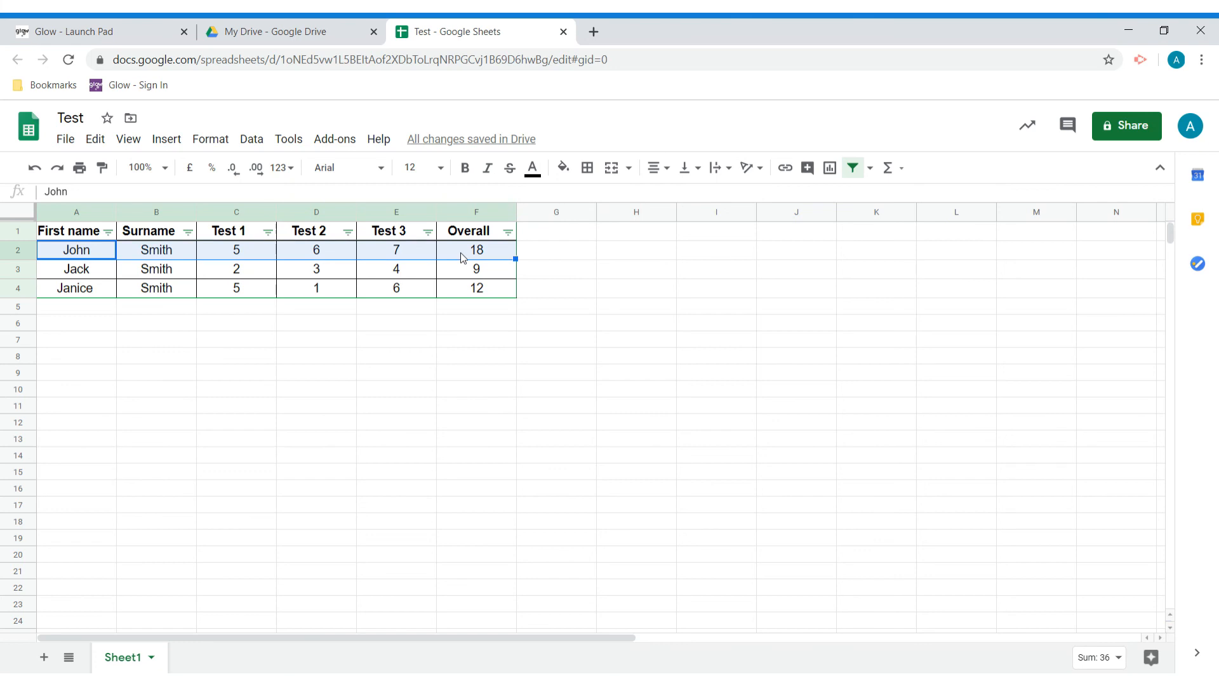
{"action": "left_click", "coordinate": [532, 167]}
{"action": "left_click", "coordinate": [557, 242]}
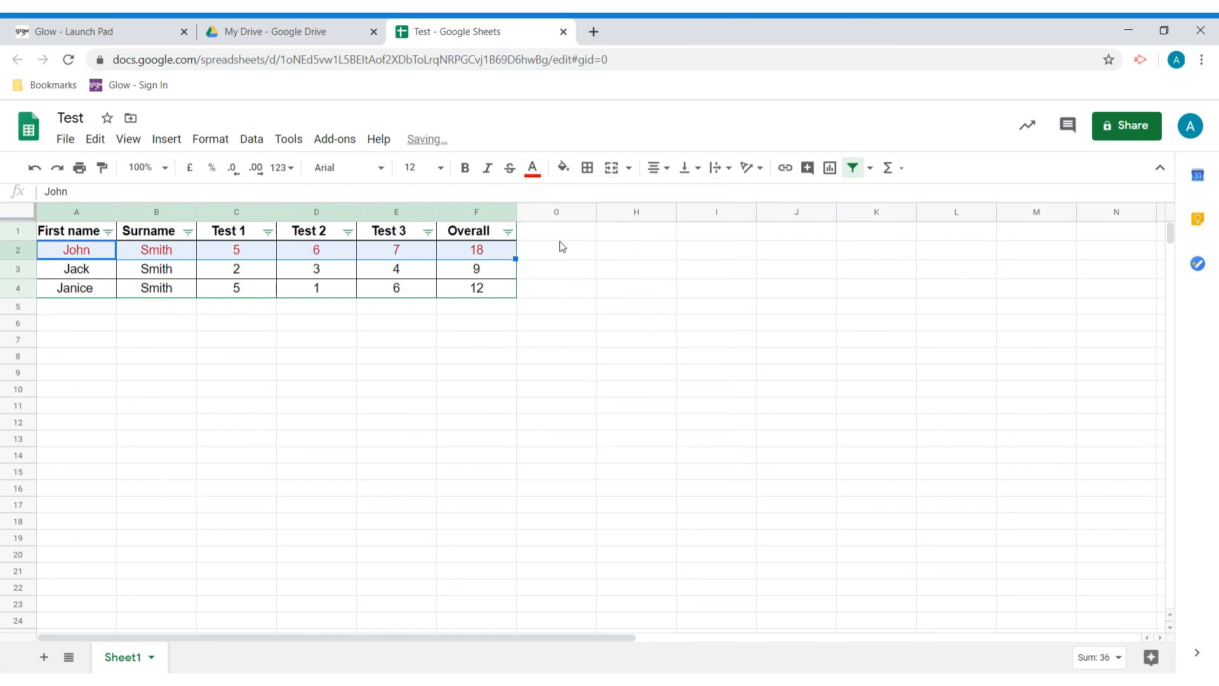